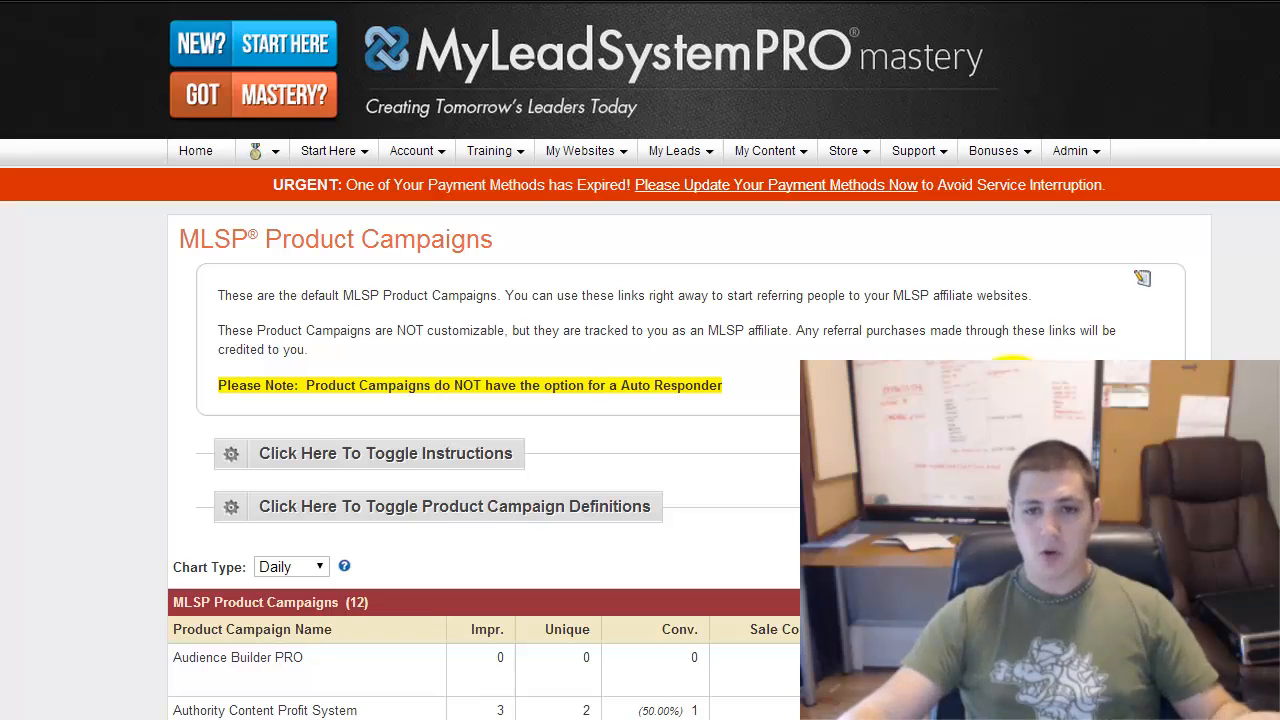
Open the Tube Traffic Mojo capture page and examine its headline, video placeholder and opt-in form
{"action": "left_click", "coordinate": [567, 165]}
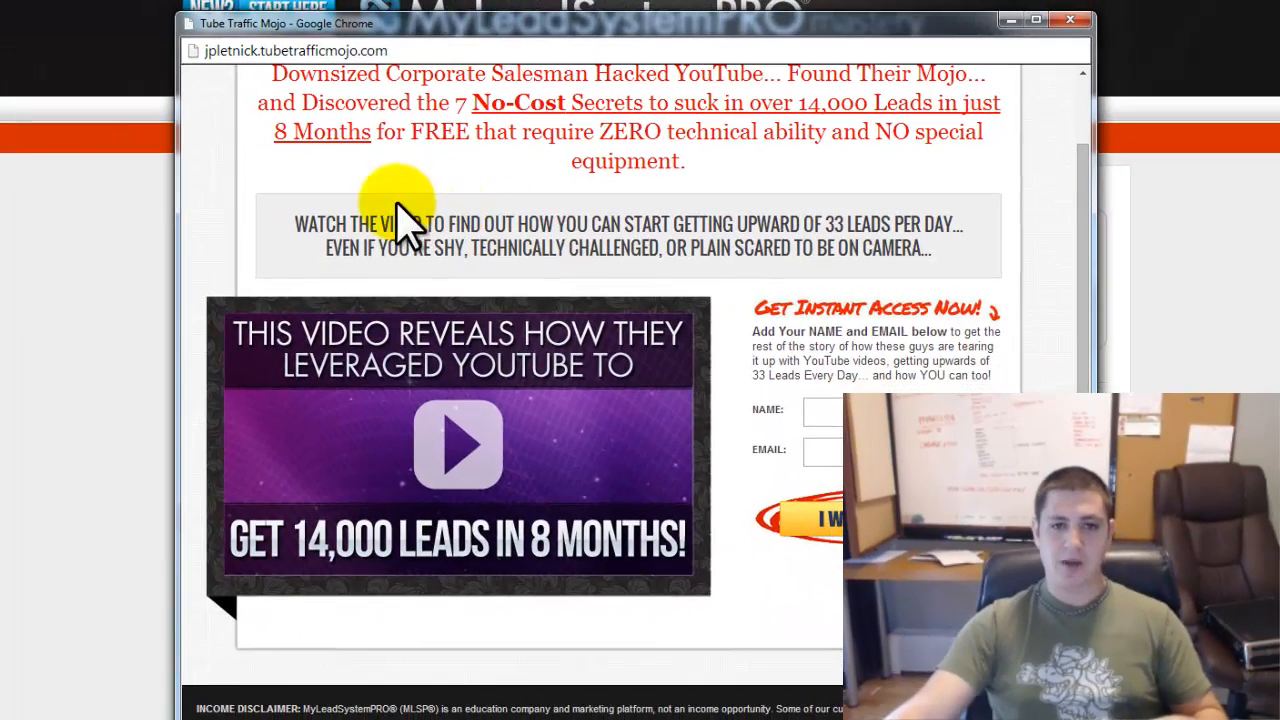
{"action": "scroll", "coordinate": [383, 357], "scroll_direction": "up", "scroll_amount": 2}
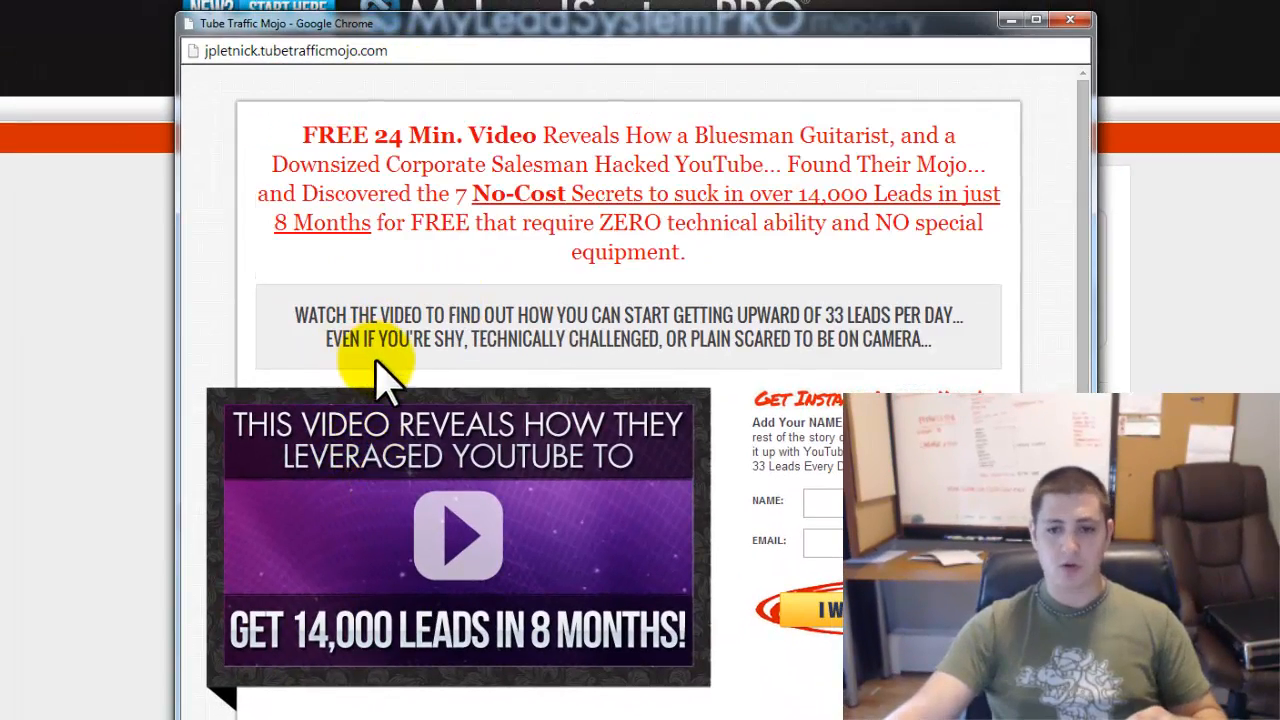
{"action": "scroll", "coordinate": [636, 400], "scroll_direction": "down", "scroll_amount": 5}
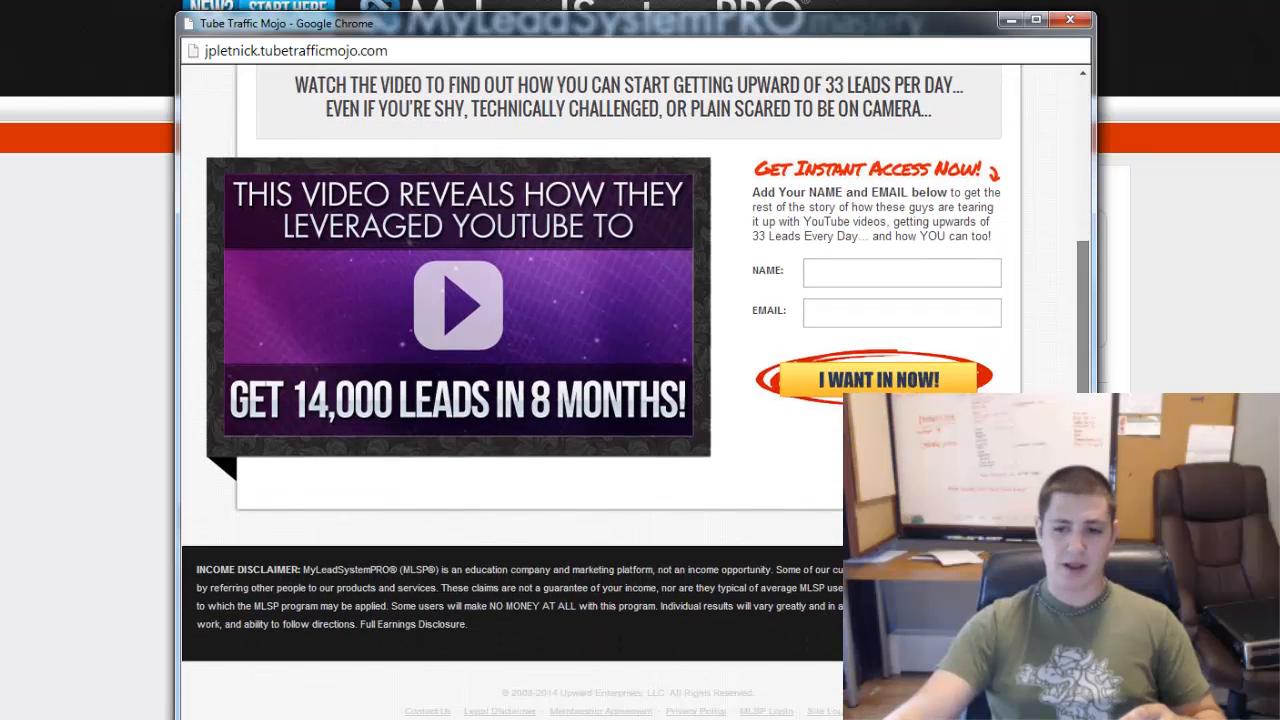
{"action": "scroll", "coordinate": [636, 400], "scroll_direction": "up", "scroll_amount": 4}
{"action": "scroll", "coordinate": [636, 400], "scroll_direction": "up", "scroll_amount": 1}
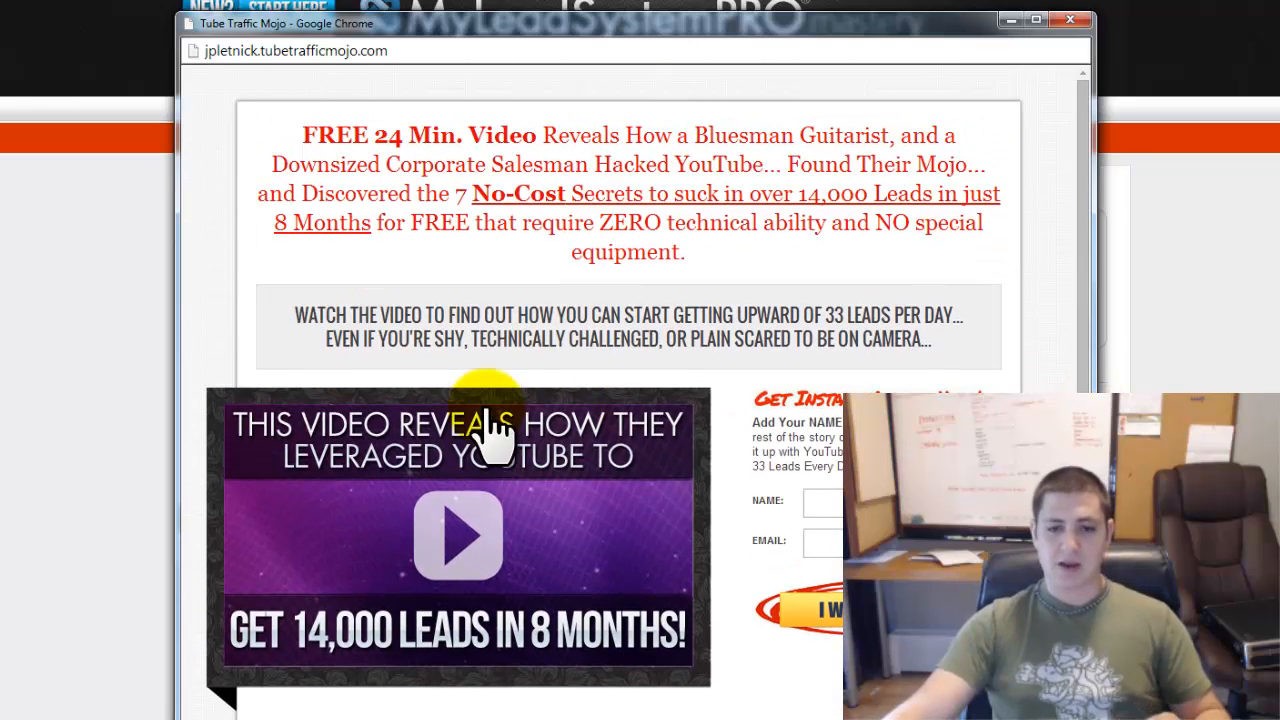
Test the capture page's video placeholder, dismiss the alert, and review the name and email form
{"action": "left_click", "coordinate": [398, 535]}
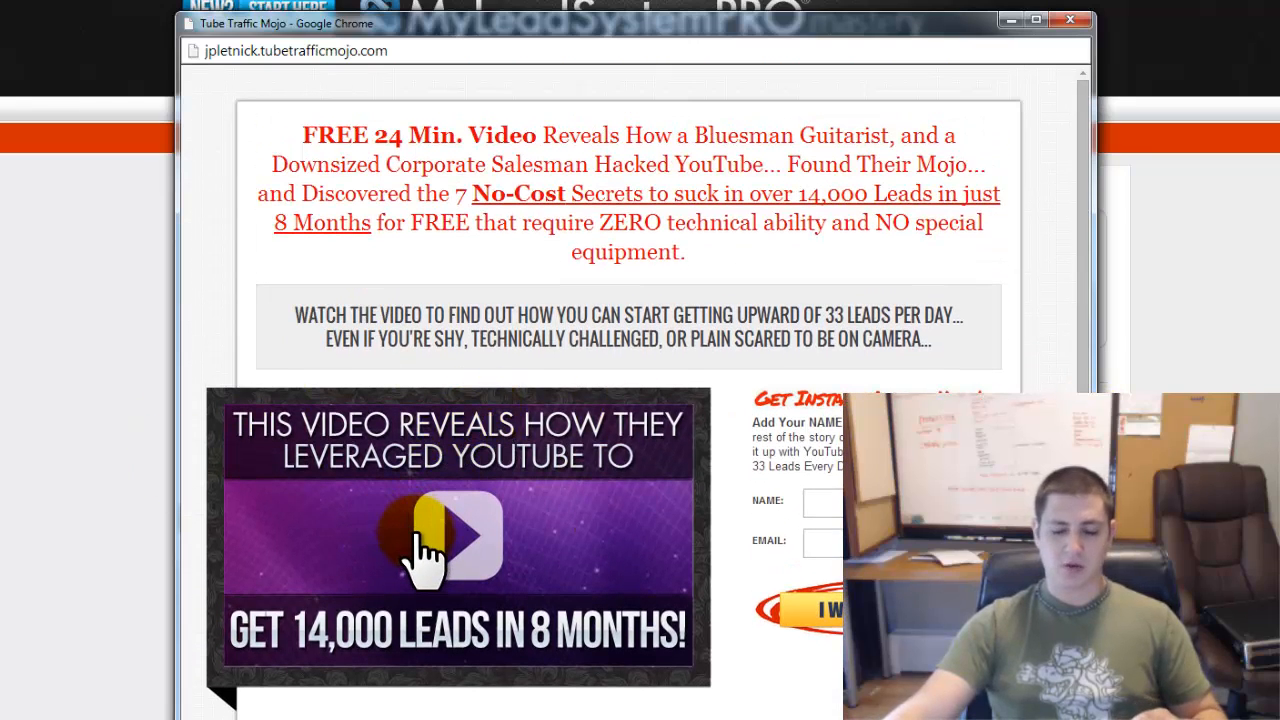
{"action": "left_click", "coordinate": [491, 522]}
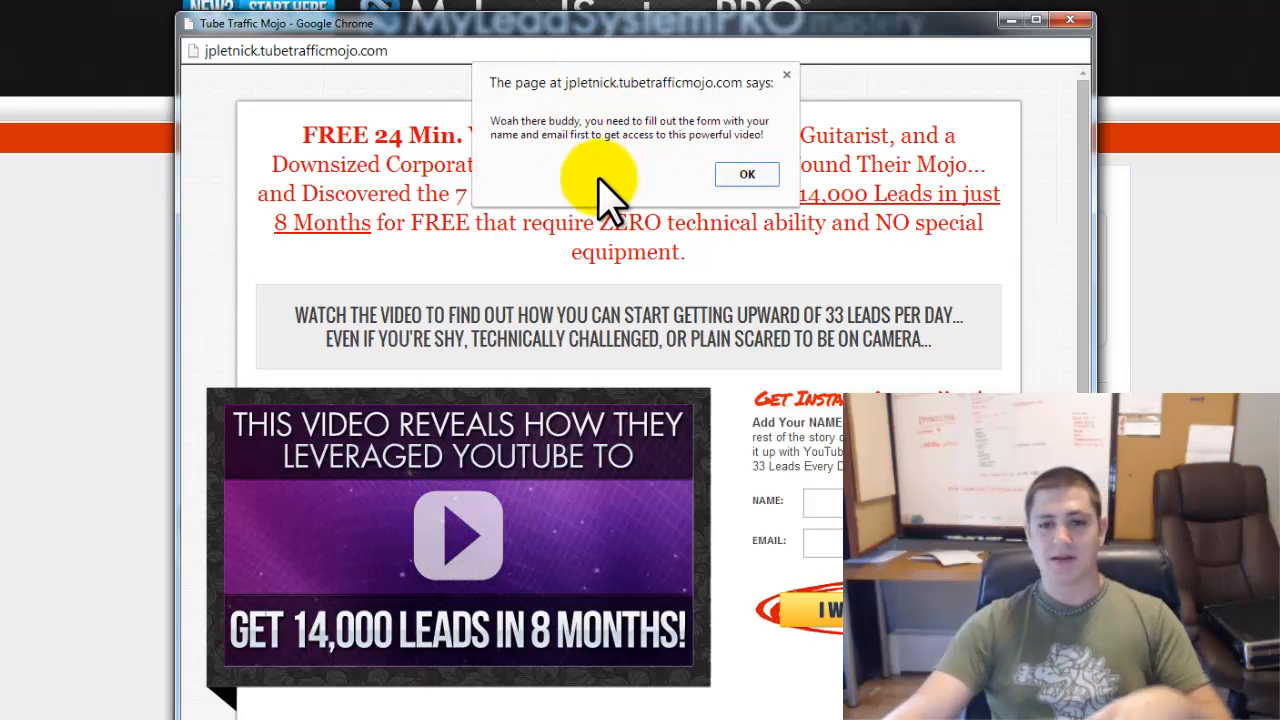
{"action": "left_click", "coordinate": [745, 176]}
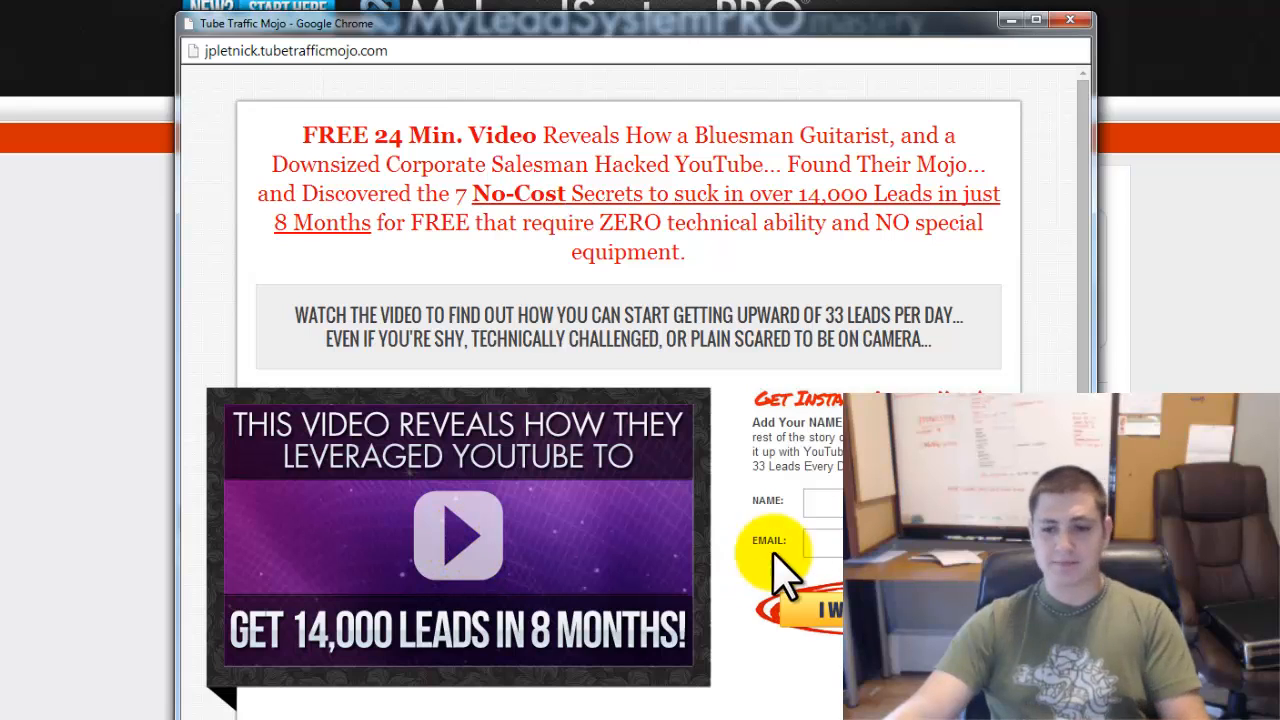
{"action": "scroll", "coordinate": [880, 400], "scroll_direction": "down", "scroll_amount": 2}
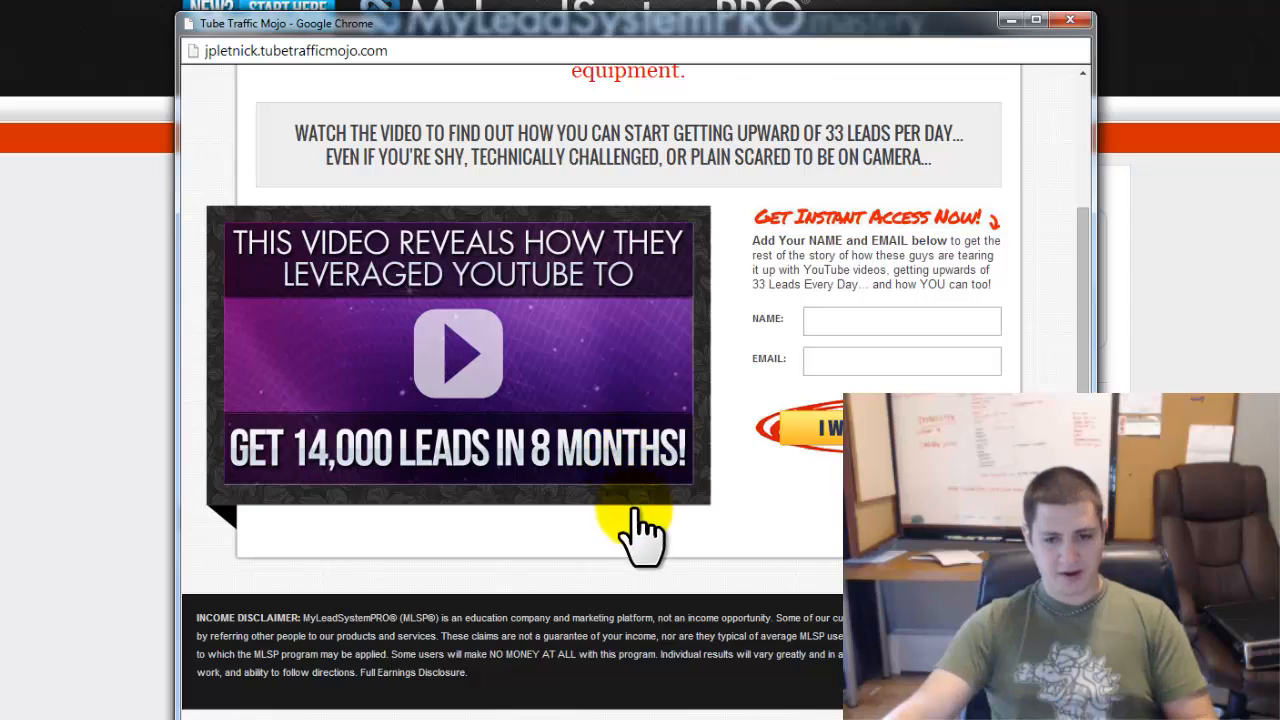
{"action": "scroll", "coordinate": [645, 540], "scroll_direction": "up", "scroll_amount": 2}
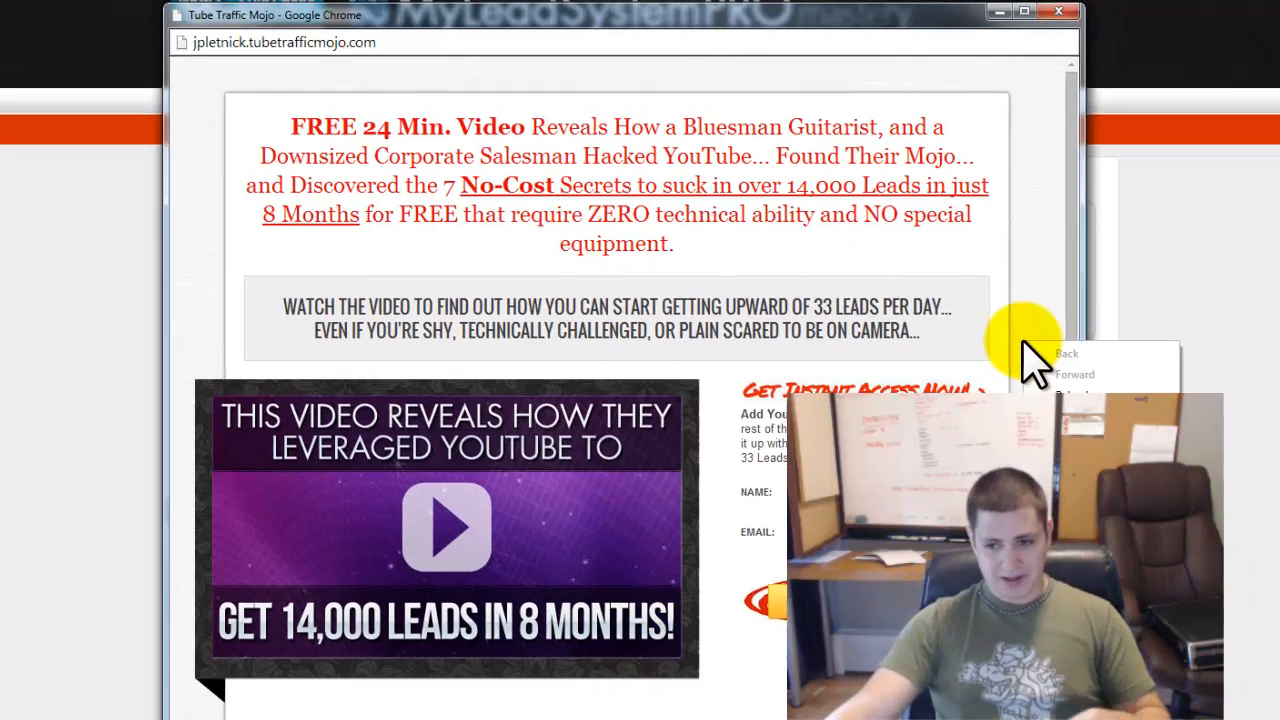
View the capture page's source code and copy everything from the opening <body class="capture"> tag through the closing </body> tag
{"action": "right_click", "coordinate": [1036, 350]}
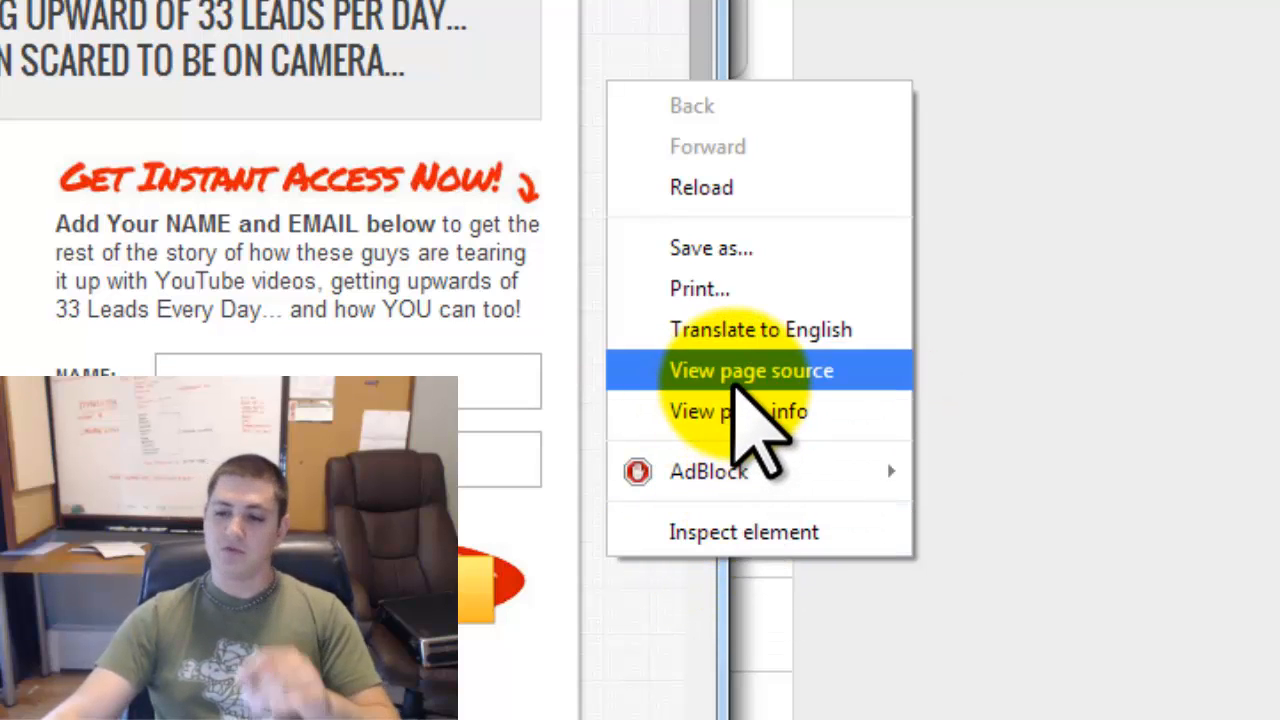
{"action": "left_click", "coordinate": [740, 372]}
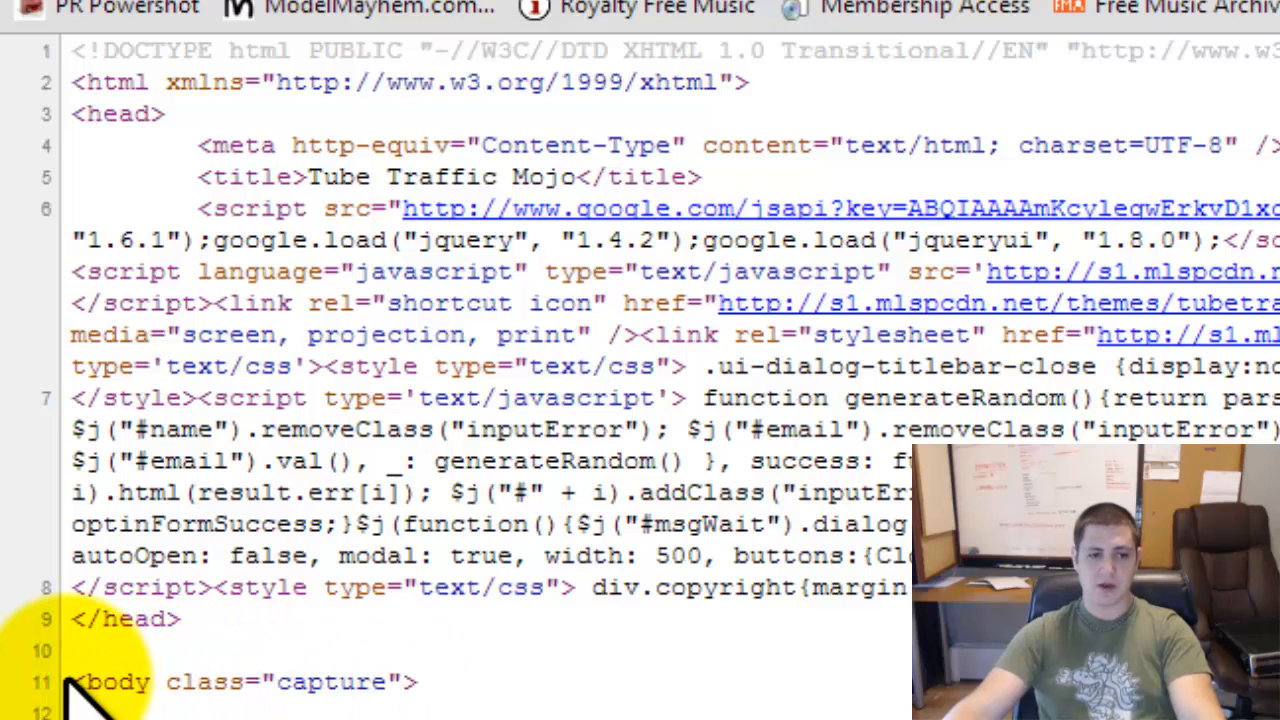
{"action": "left_click_drag", "start_coordinate": [70, 684], "coordinate": [270, 708]}
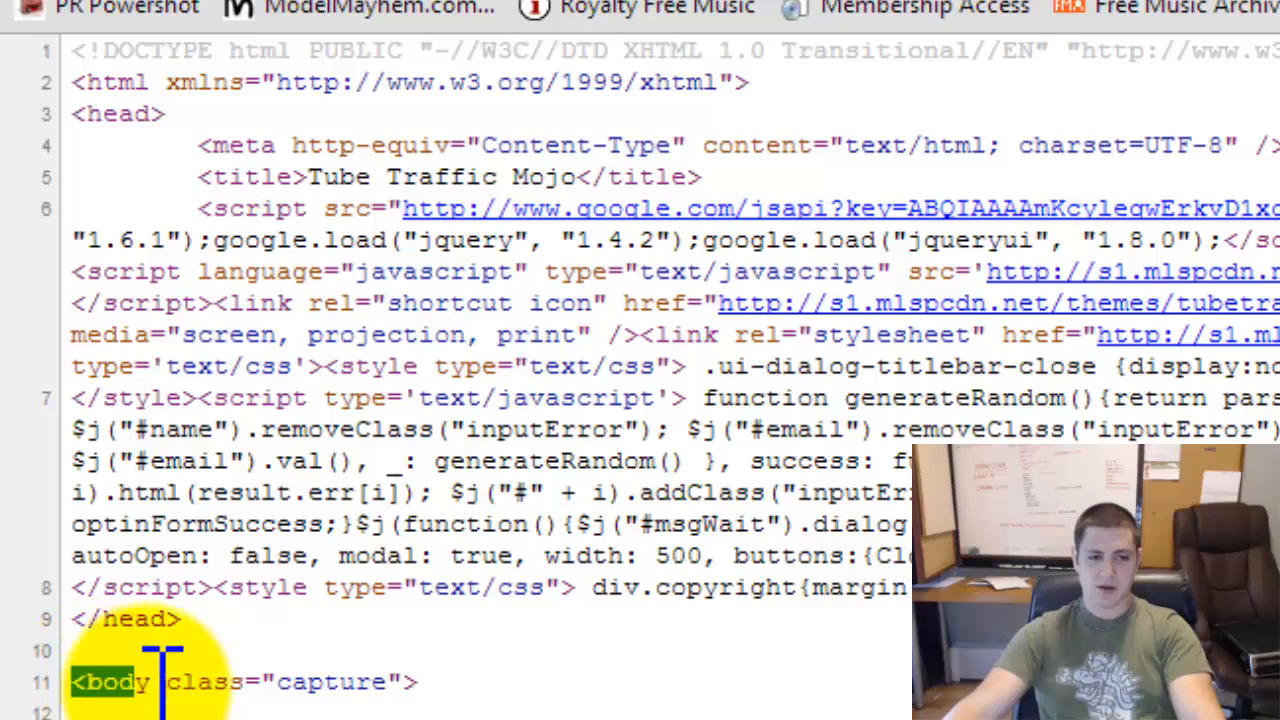
{"action": "left_click_drag", "start_coordinate": [256, 618], "coordinate": [117, 705]}
{"action": "scroll", "coordinate": [221, 210], "scroll_direction": "down", "scroll_amount": 1}
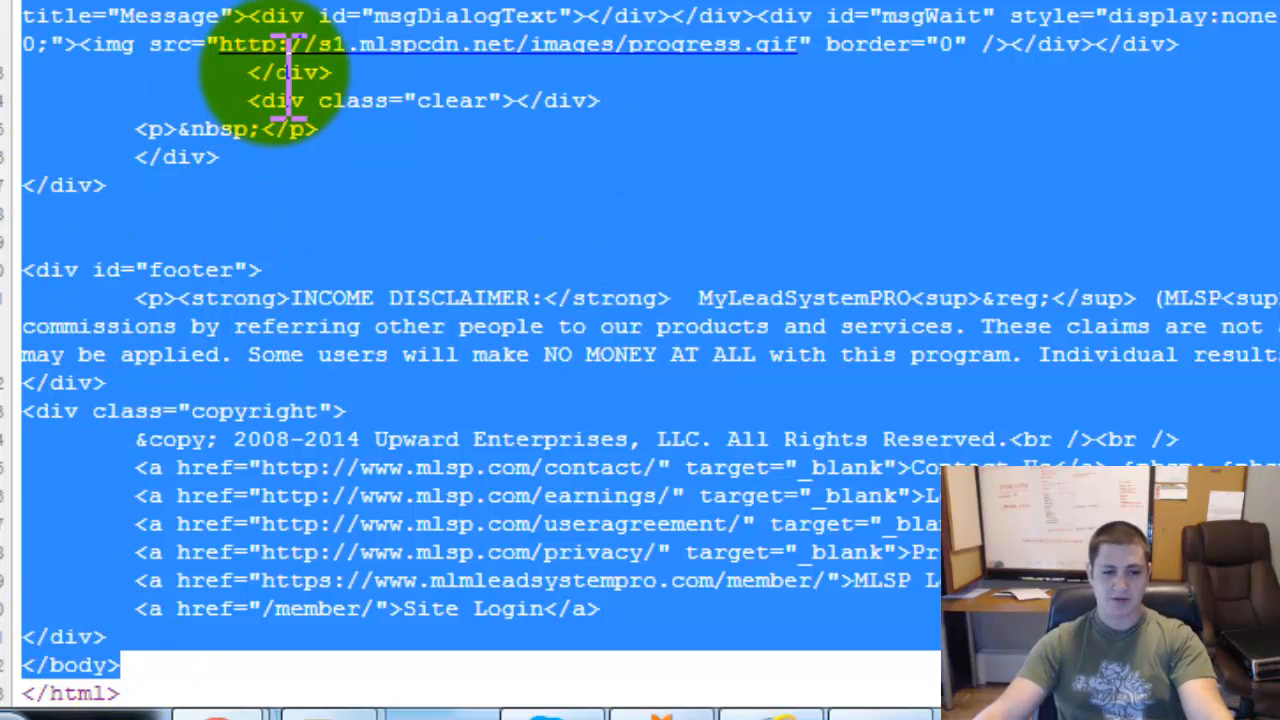
{"action": "right_click", "coordinate": [274, 10]}
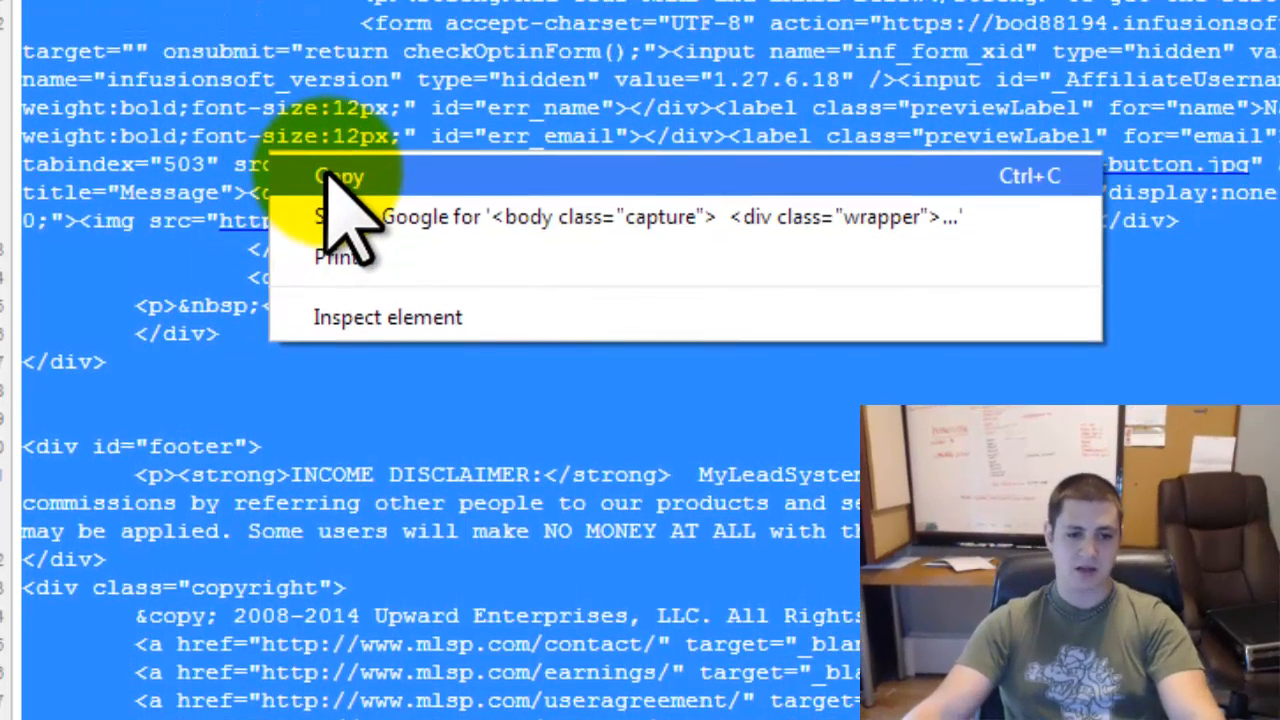
{"action": "left_click", "coordinate": [328, 180]}
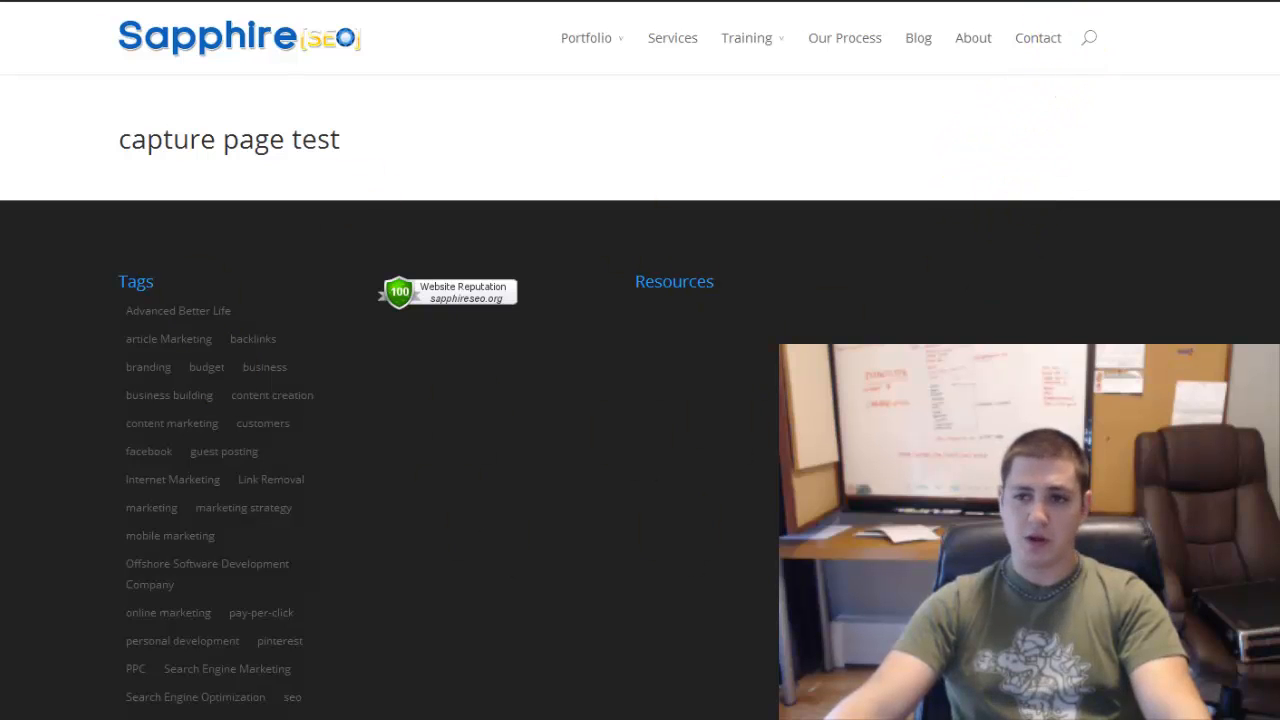
Paste the copied body code into the "capture page test" page's content in the Text editor mode
{"action": "left_click", "coordinate": [960, 1]}
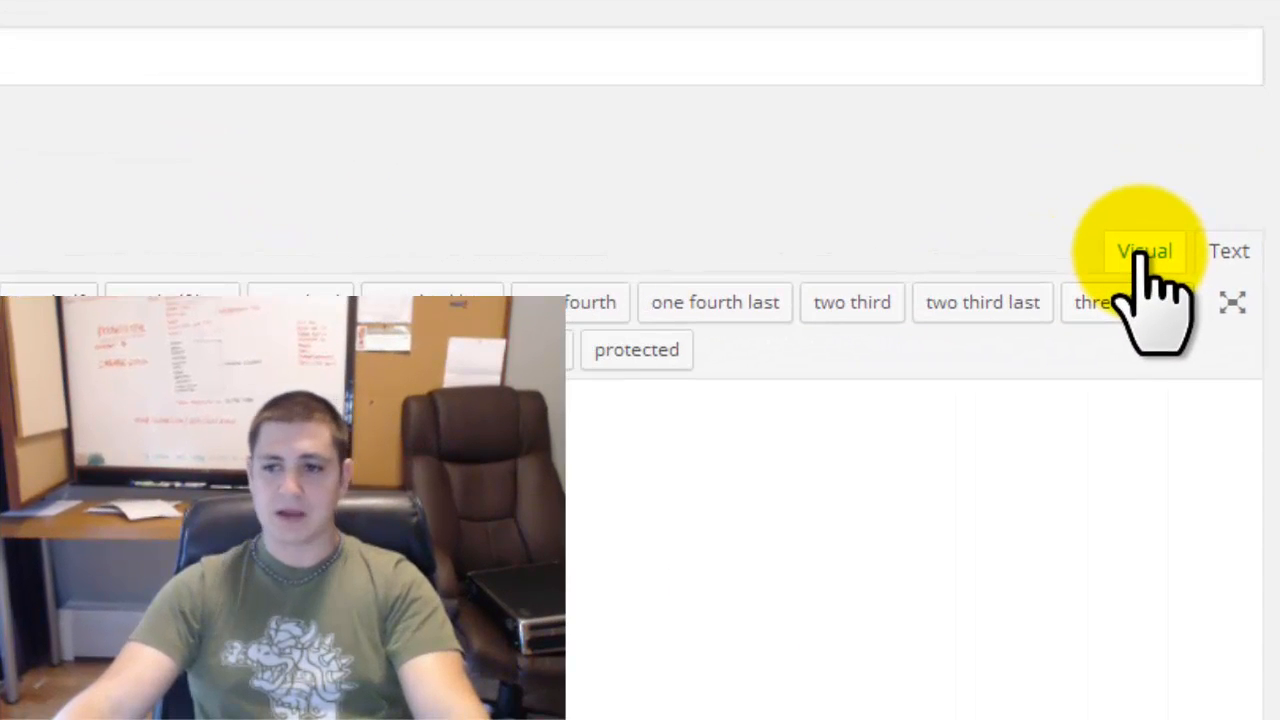
{"action": "left_click", "coordinate": [1140, 252]}
{"action": "left_click", "coordinate": [1224, 254]}
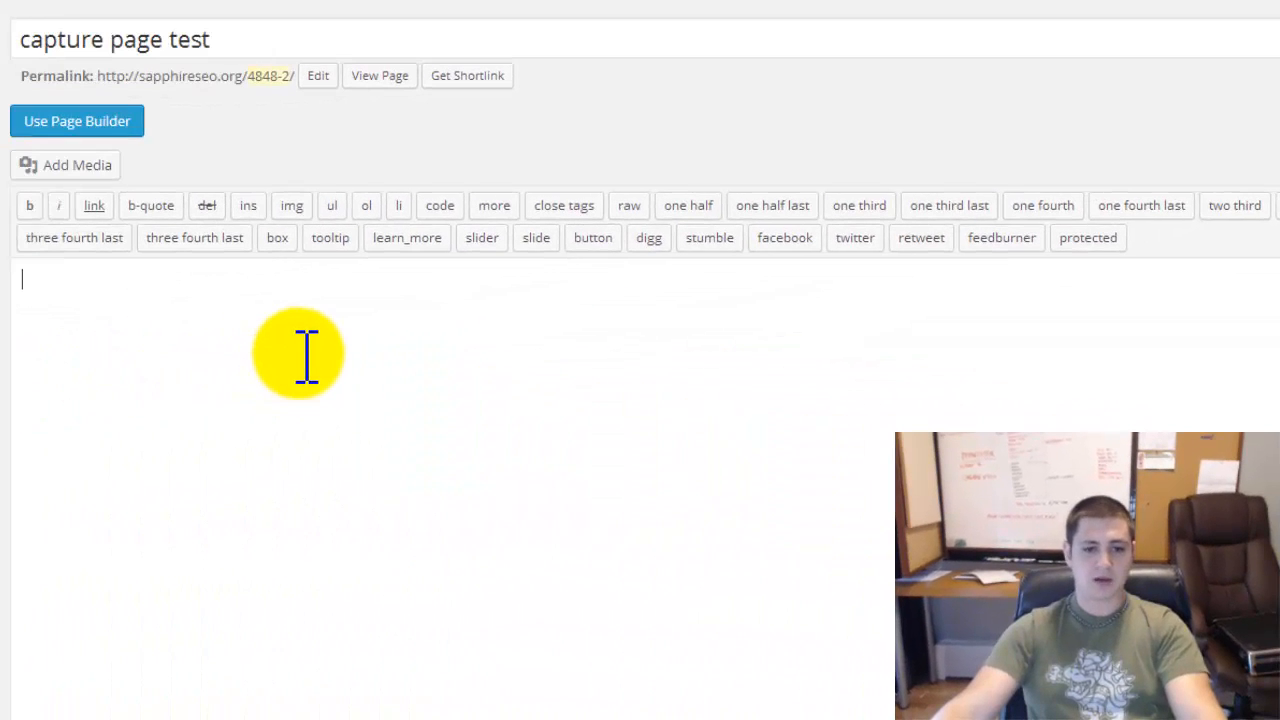
{"action": "right_click", "coordinate": [300, 353]}
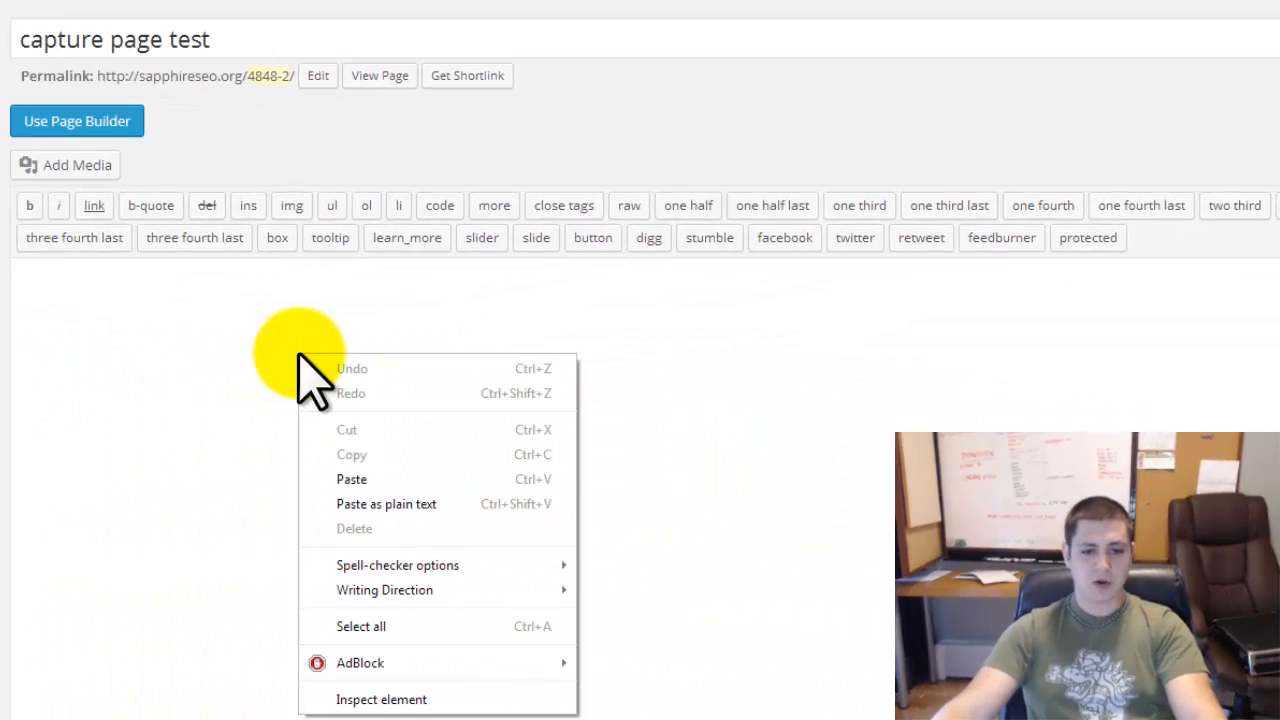
{"action": "left_click", "coordinate": [360, 482]}
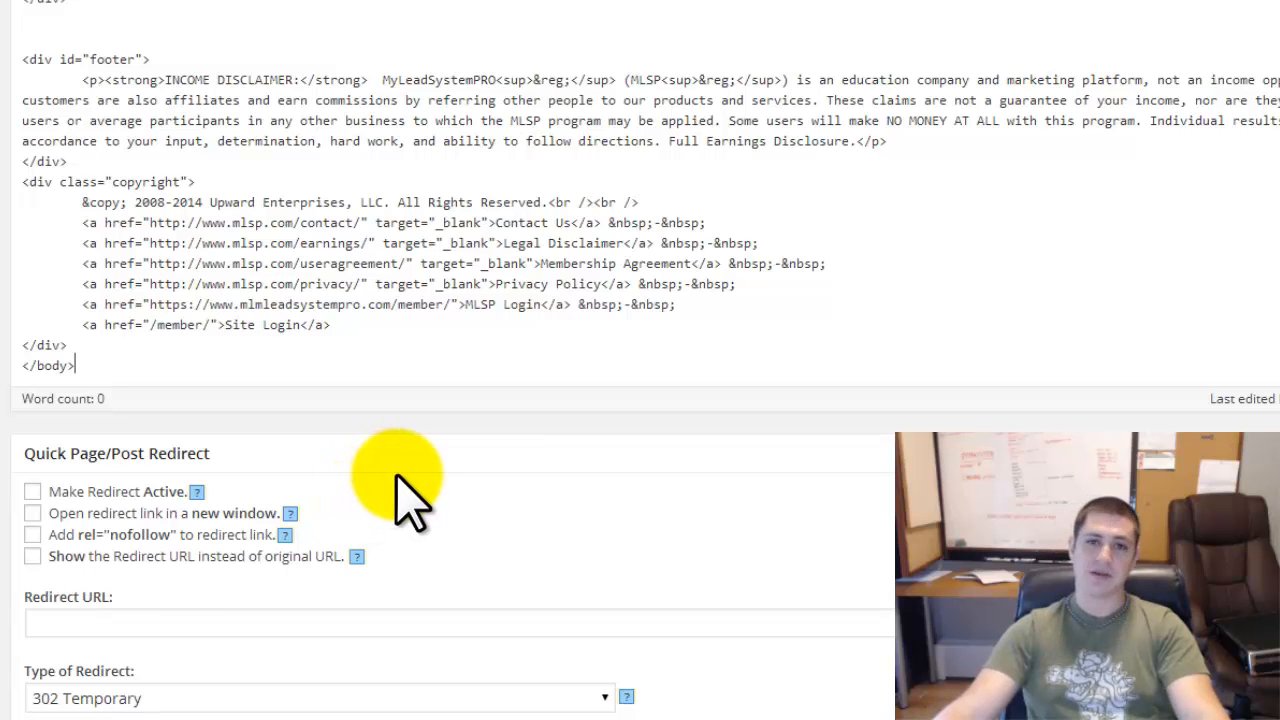
Review the pasted code, save the "capture page test" page, and reload its live version
{"action": "middle_click", "coordinate": [400, 391]}
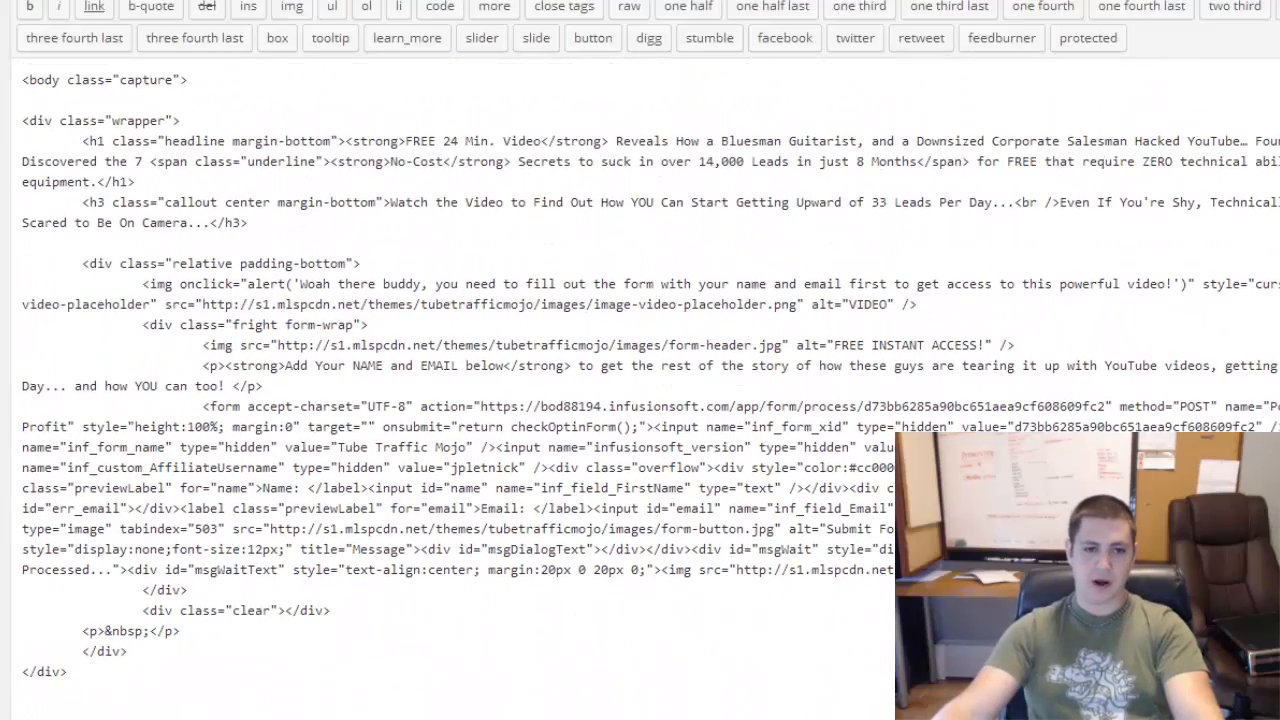
{"action": "scroll", "coordinate": [150, 620], "scroll_direction": "down", "scroll_amount": 5}
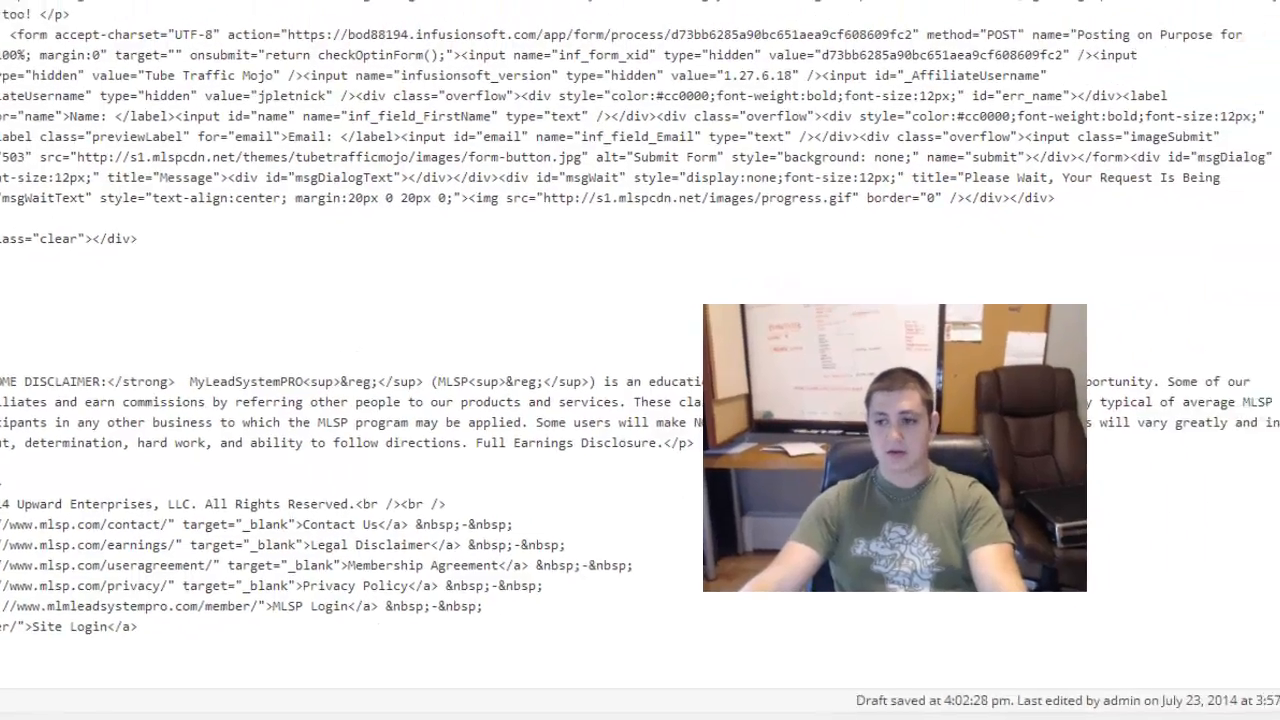
{"action": "left_click", "coordinate": [1203, 281]}
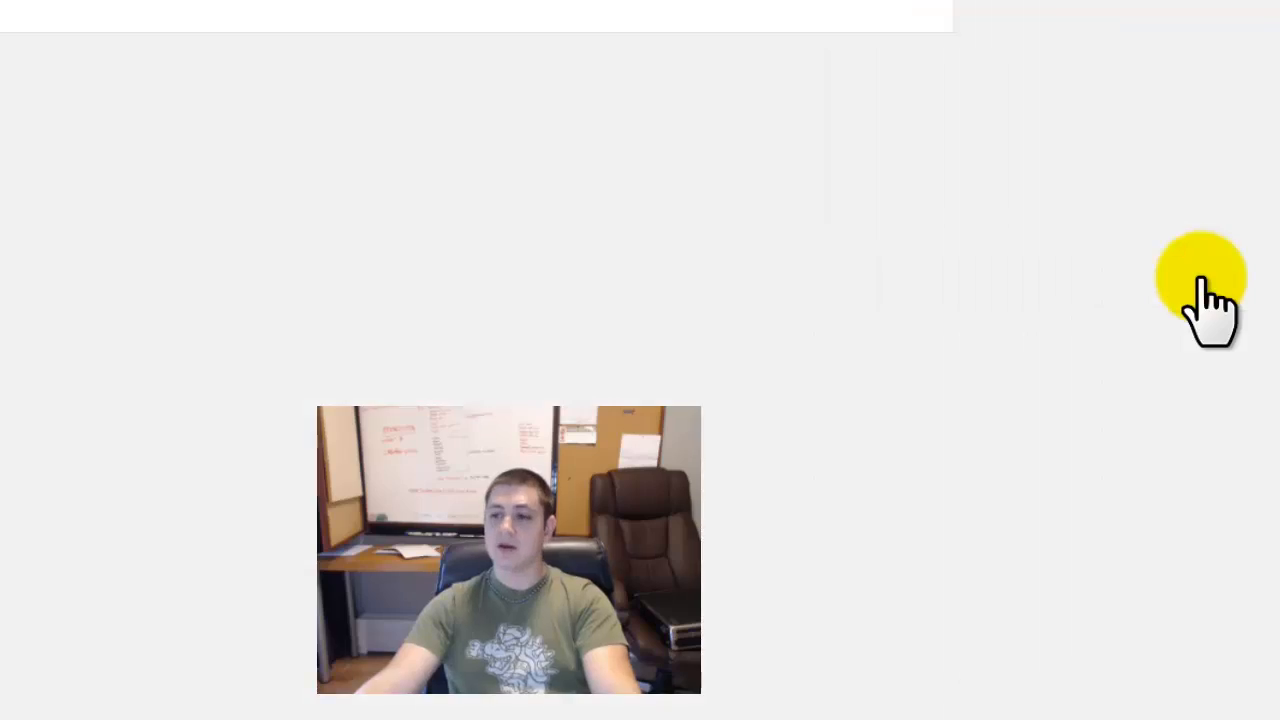
{"action": "left_click", "coordinate": [1068, 13]}
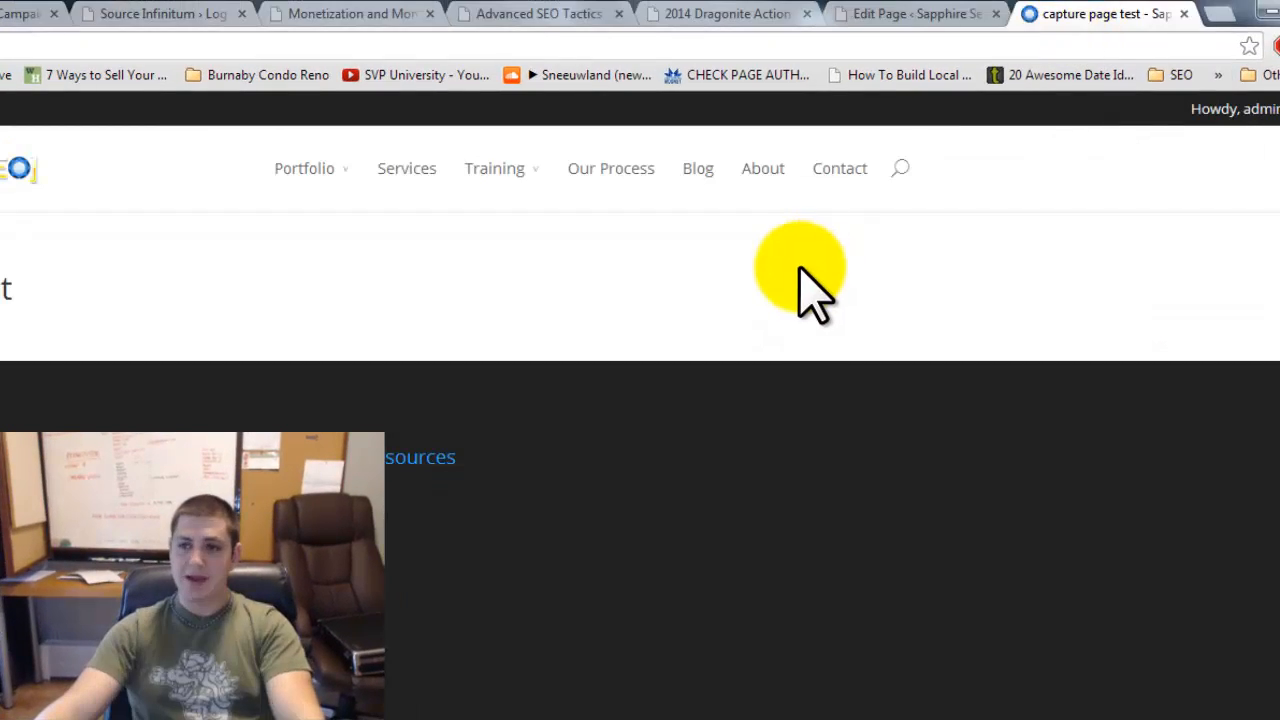
{"action": "key", "text": "F5"}
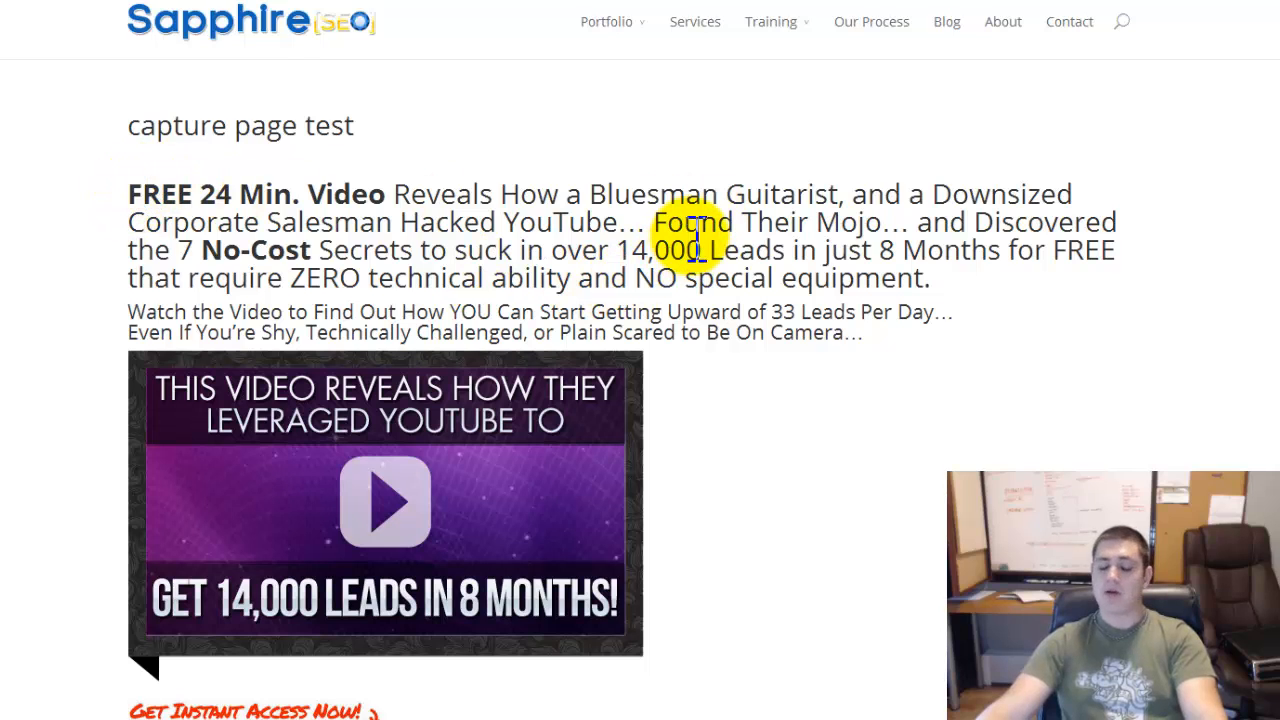
Check the live page's layout and opt-in form, test its video placeholder, and dismiss the alert
{"action": "scroll", "coordinate": [697, 238], "scroll_direction": "down", "scroll_amount": 2}
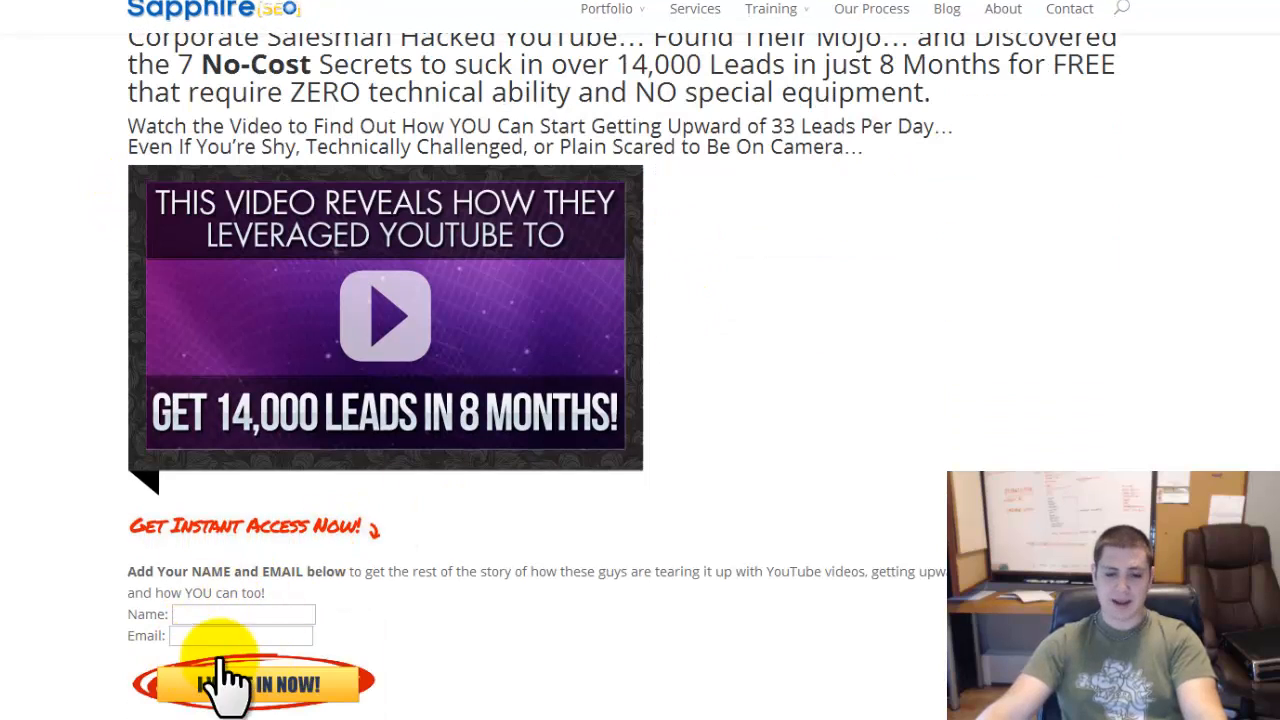
{"action": "scroll", "coordinate": [455, 560], "scroll_direction": "up", "scroll_amount": 2}
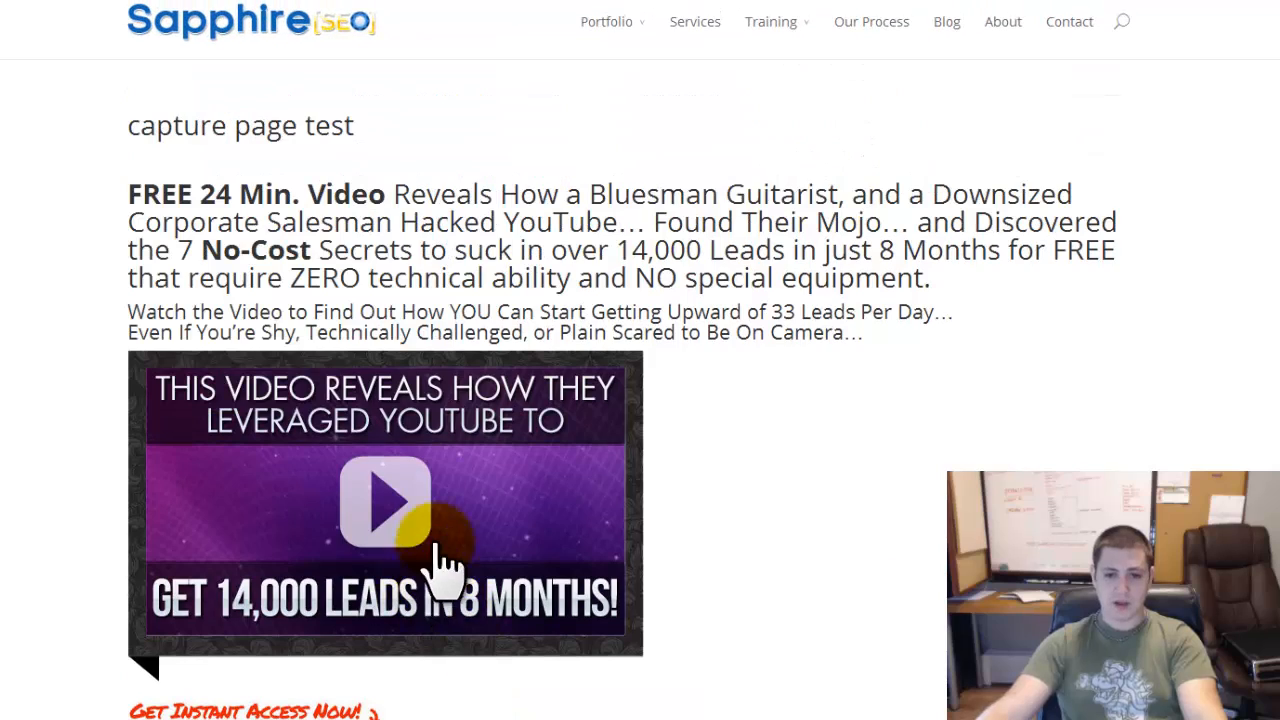
{"action": "left_click", "coordinate": [403, 503]}
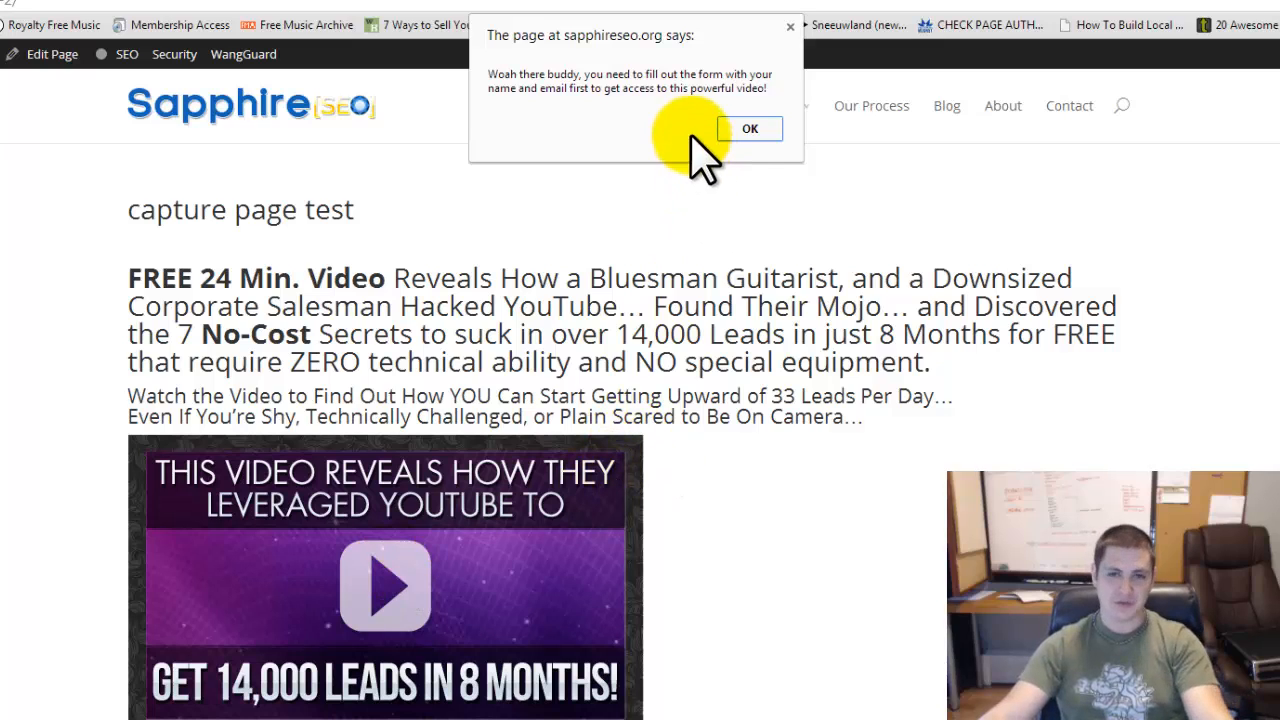
{"action": "left_click", "coordinate": [750, 130]}
Fill in the opt-in form on the live page with a test name and an email address, and submit it
{"action": "scroll", "coordinate": [471, 480], "scroll_direction": "down", "scroll_amount": 3}
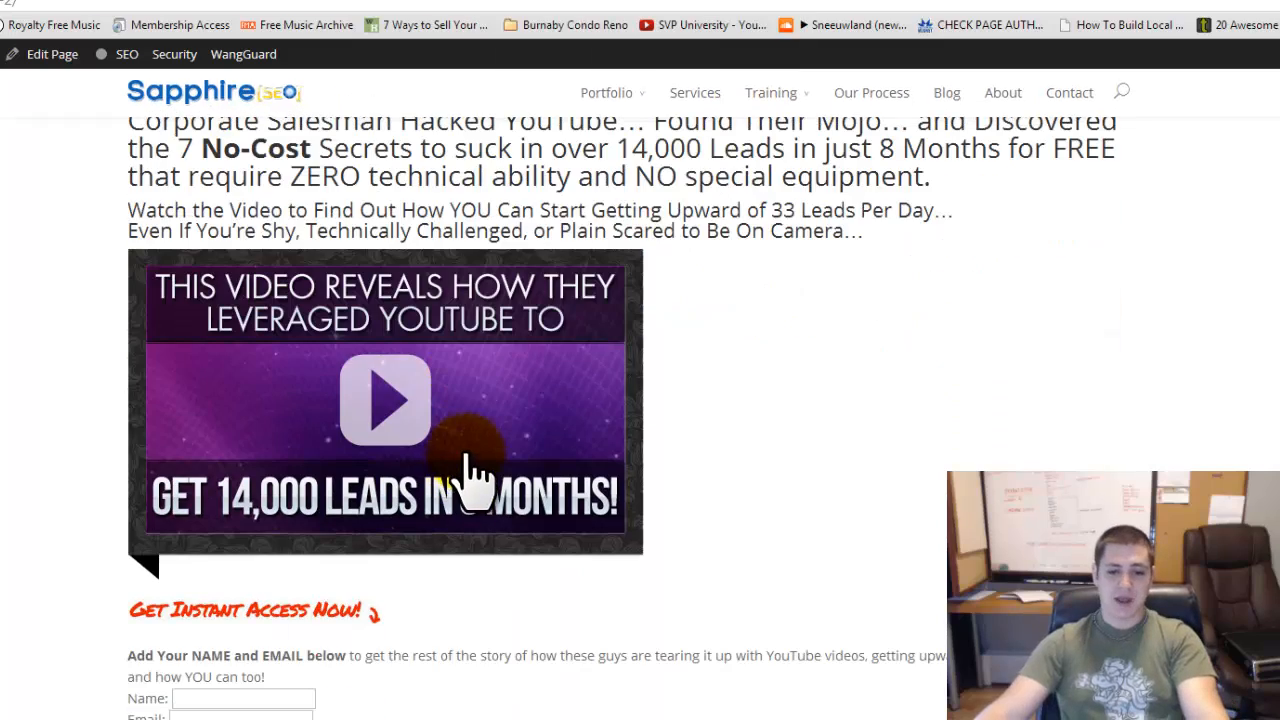
{"action": "left_click", "coordinate": [233, 699]}
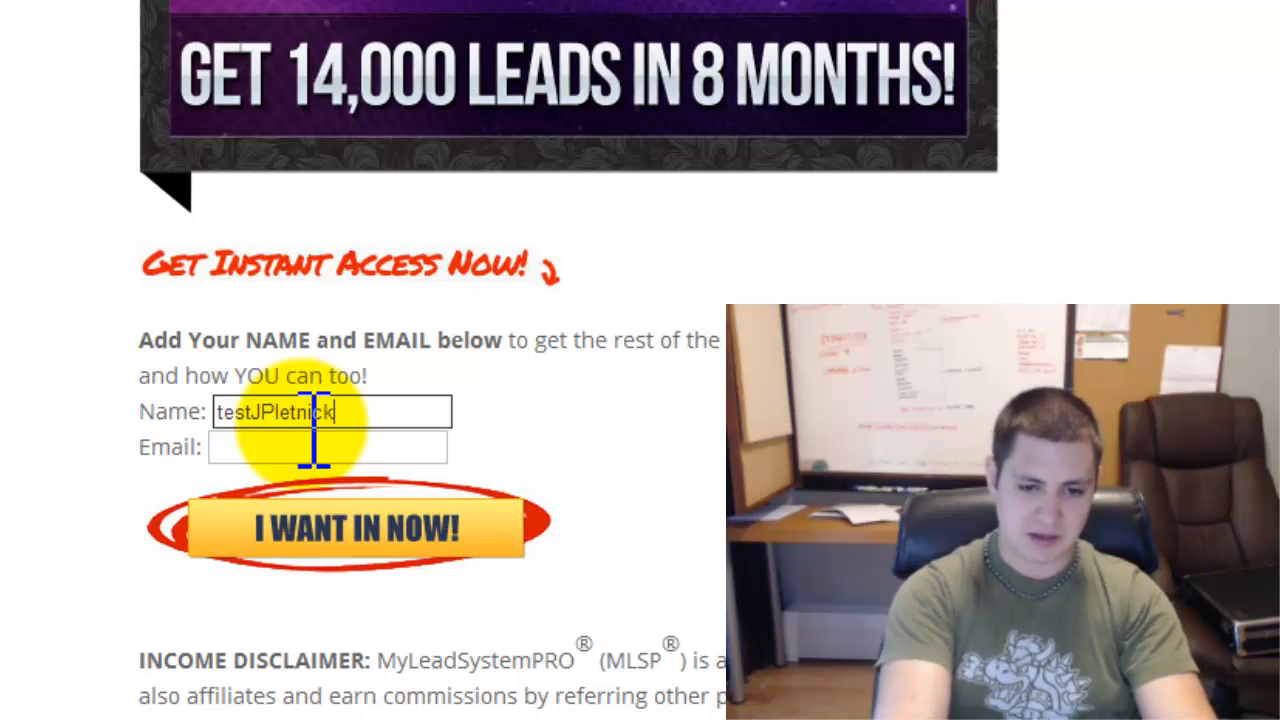
{"action": "key", "text": "Tab"}
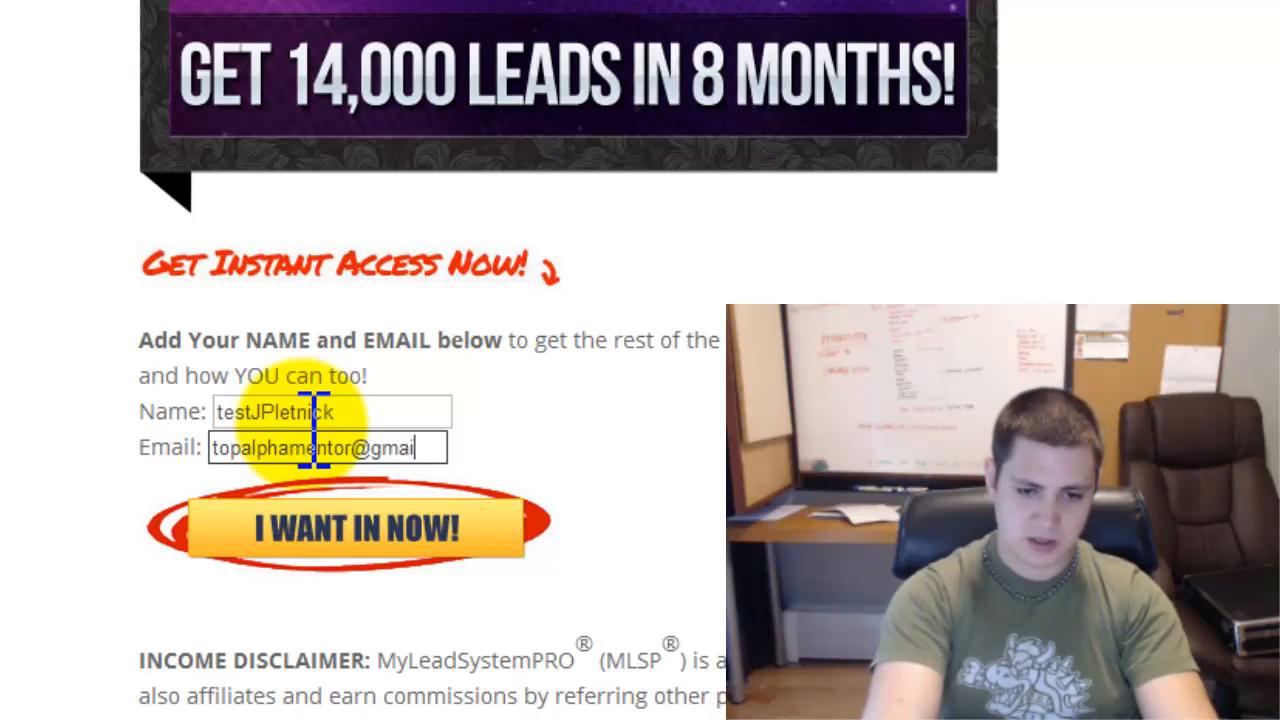
{"action": "type", "text": "l.com"}
{"action": "left_click", "coordinate": [333, 520]}
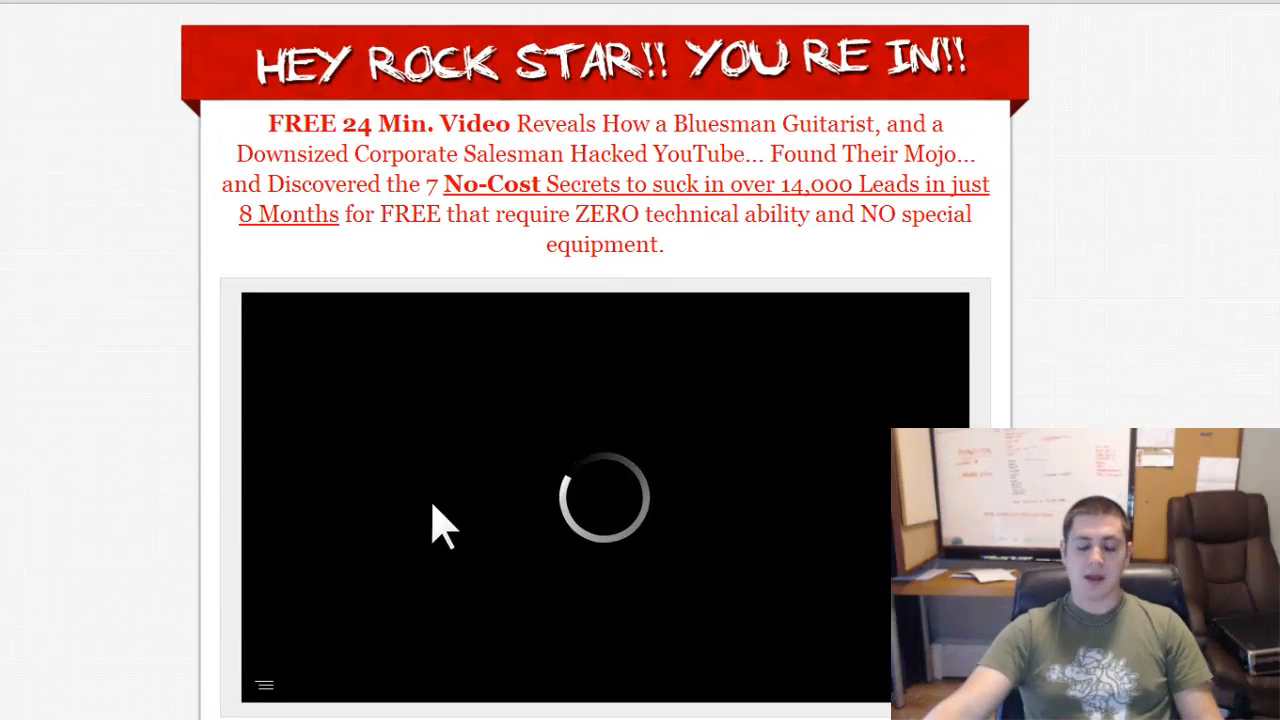
Look through the page reached after opting in, from its video down to the course module descriptions
{"action": "scroll", "coordinate": [360, 480], "scroll_direction": "down", "scroll_amount": 2}
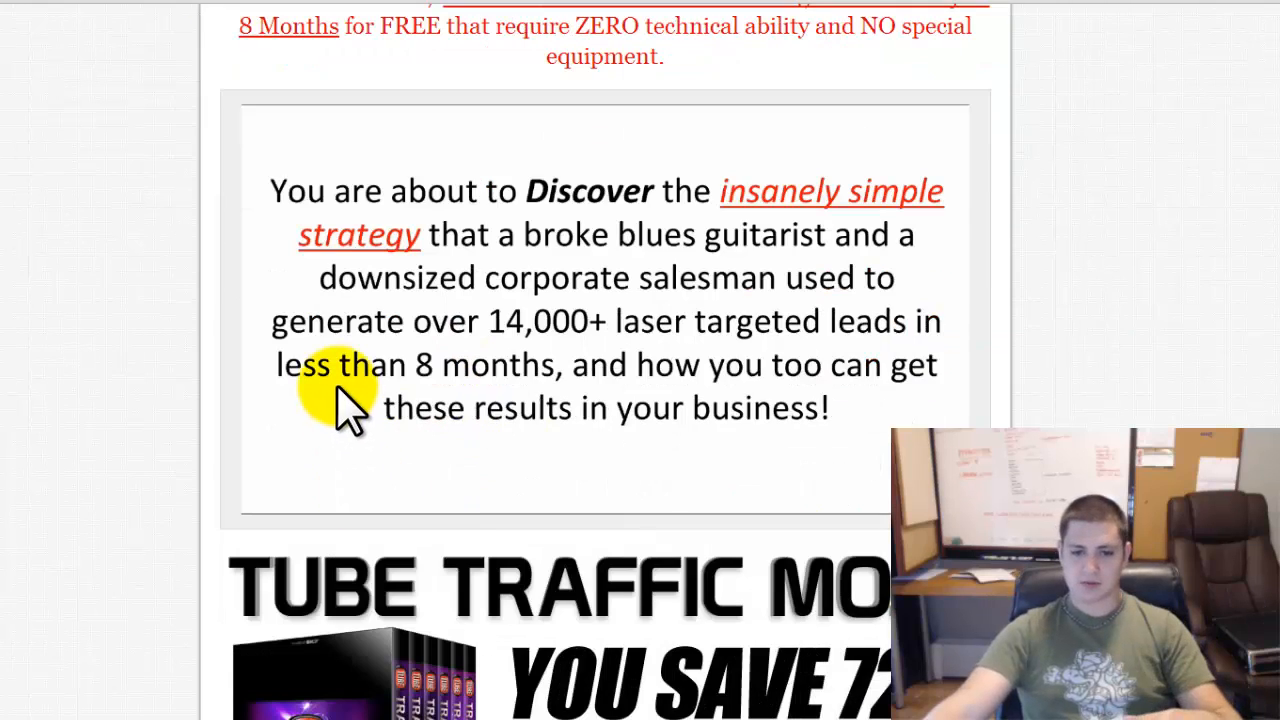
{"action": "scroll", "coordinate": [95, 480], "scroll_direction": "up", "scroll_amount": 2}
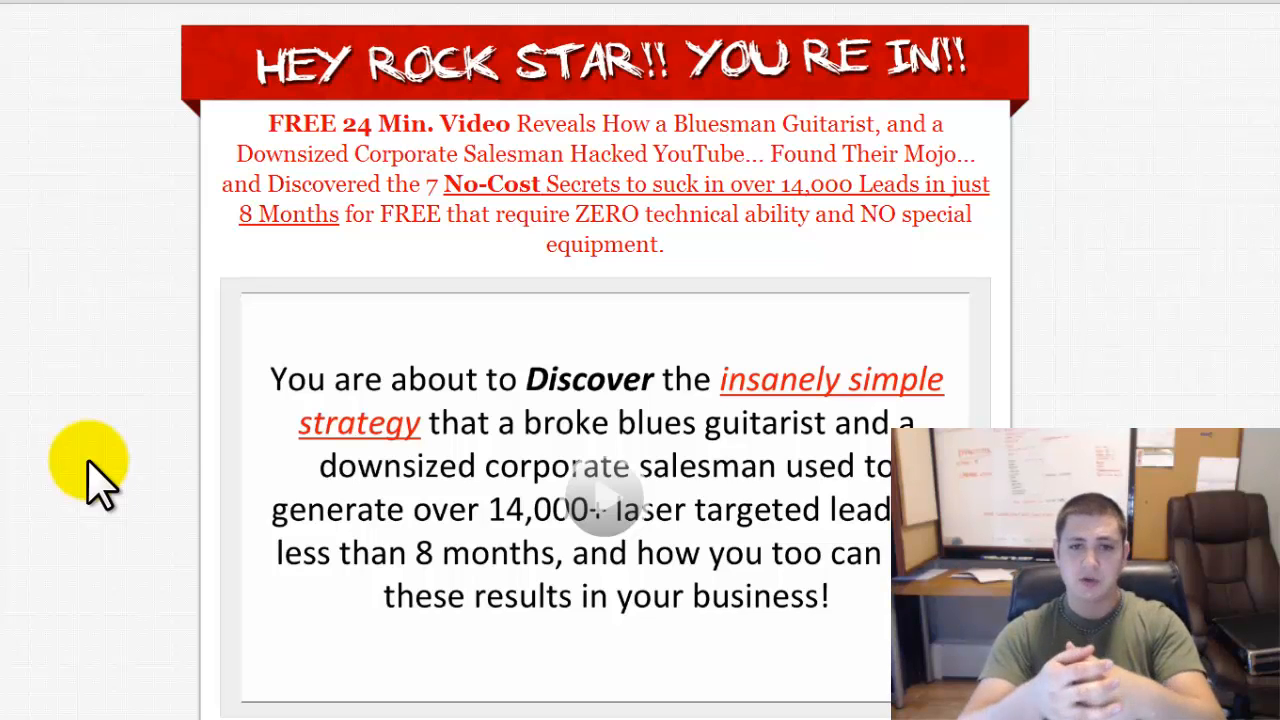
{"action": "scroll", "coordinate": [130, 480], "scroll_direction": "down", "scroll_amount": 15}
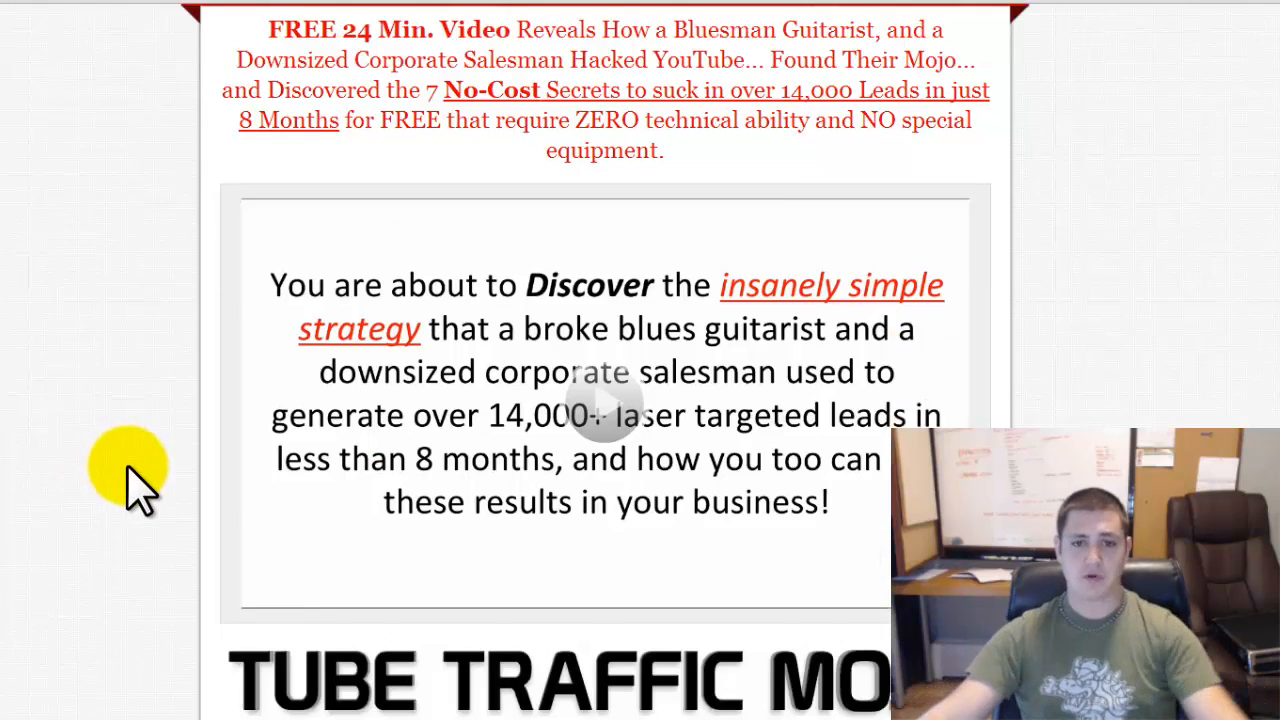
{"action": "scroll", "coordinate": [130, 480], "scroll_direction": "down", "scroll_amount": 20}
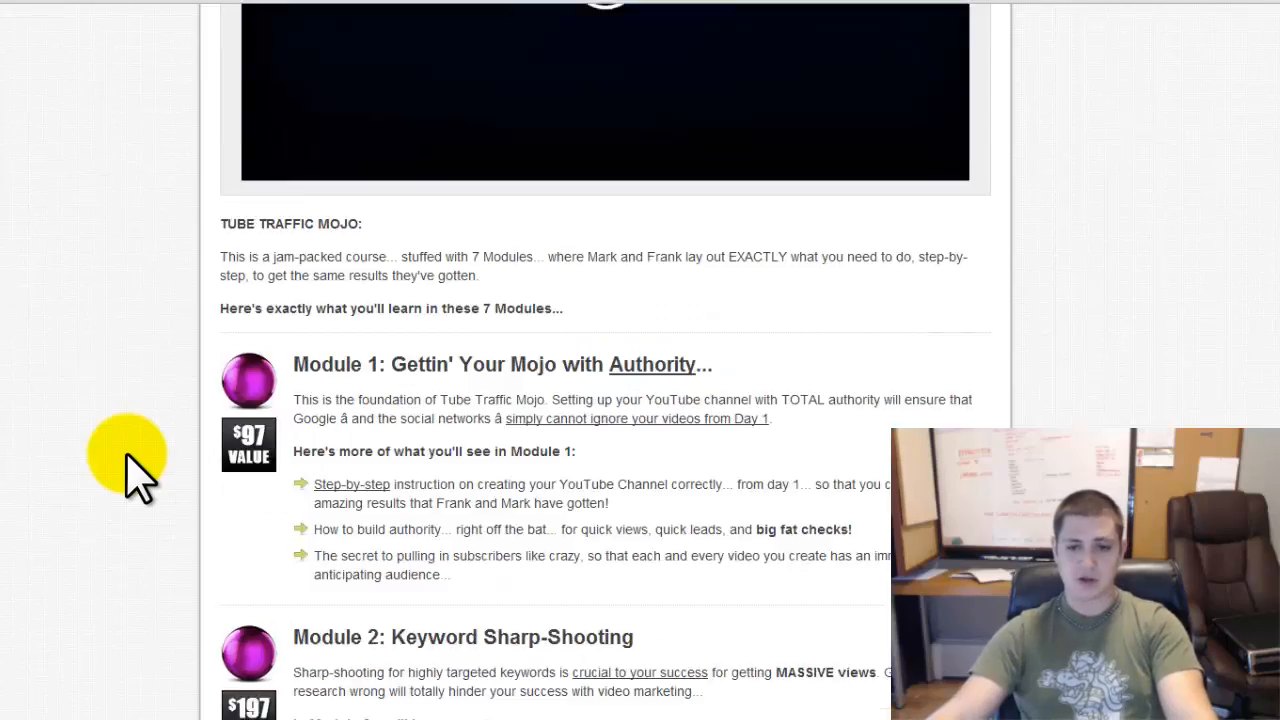
Finish viewing the course modules, and compare the "capture page test" page's visual preview with its HTML code in the editor
{"action": "scroll", "coordinate": [135, 470], "scroll_direction": "down", "scroll_amount": 5}
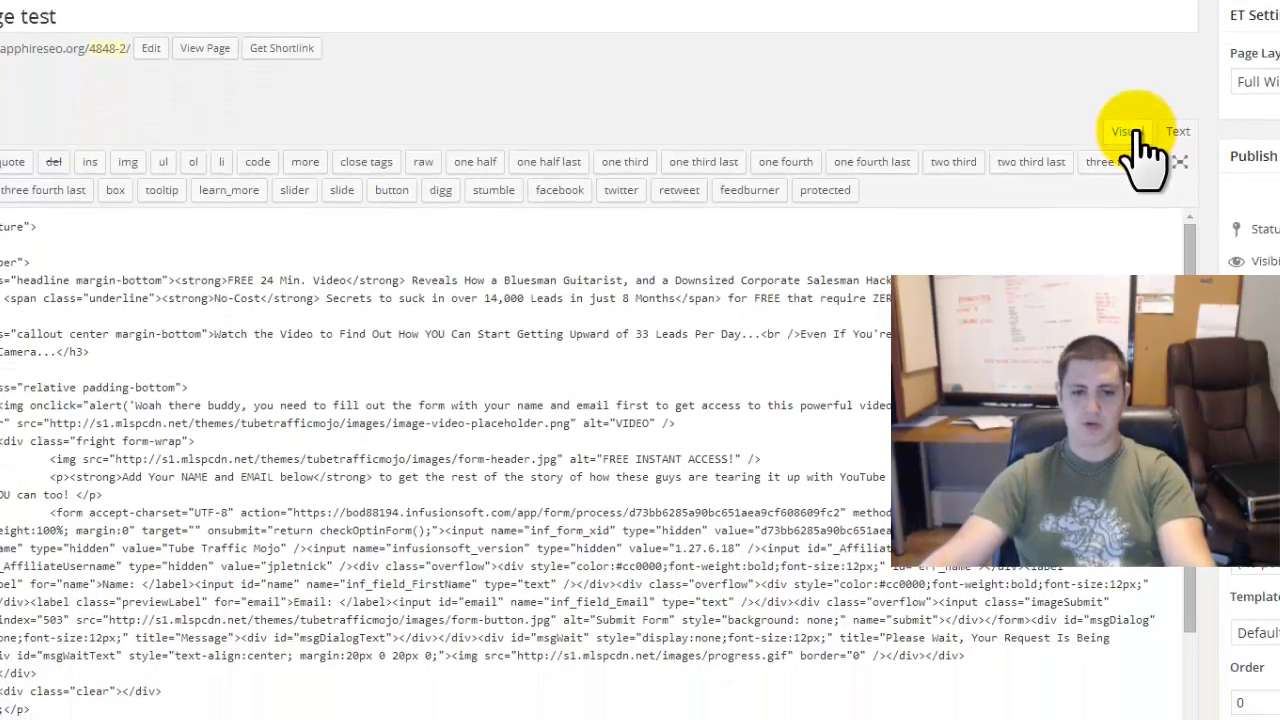
{"action": "left_click", "coordinate": [1130, 285]}
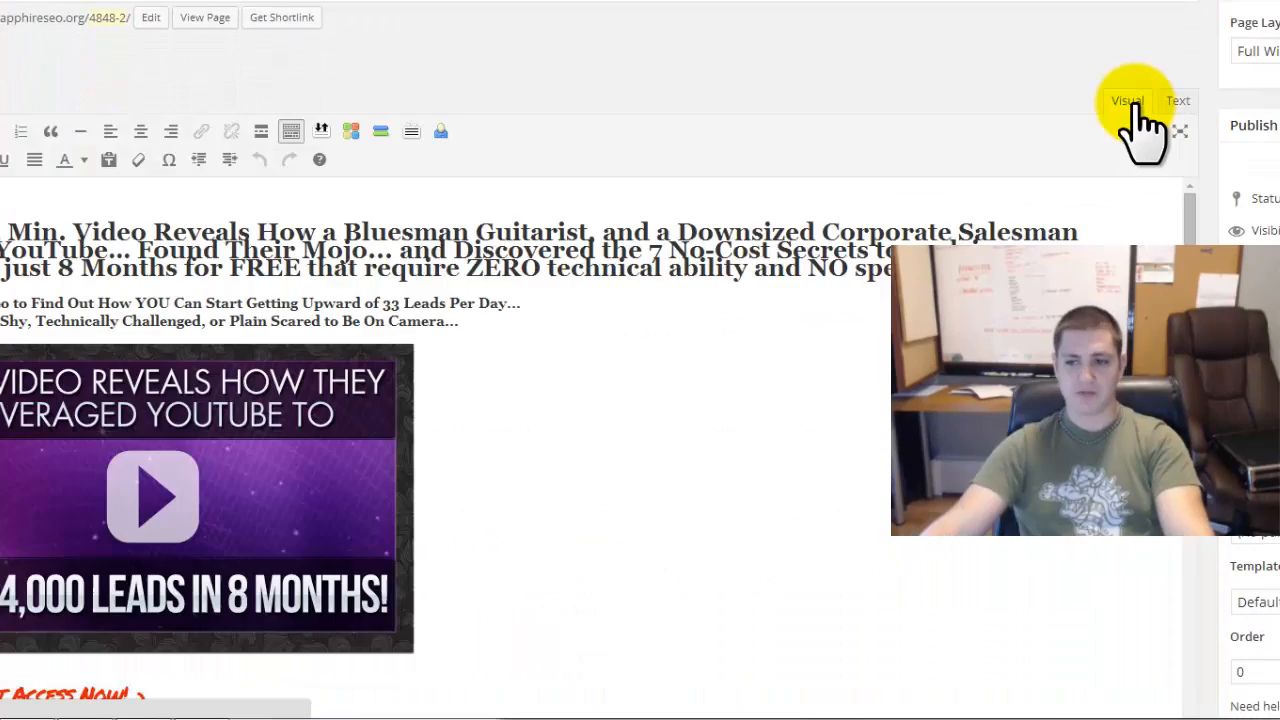
{"action": "left_click", "coordinate": [1178, 102]}
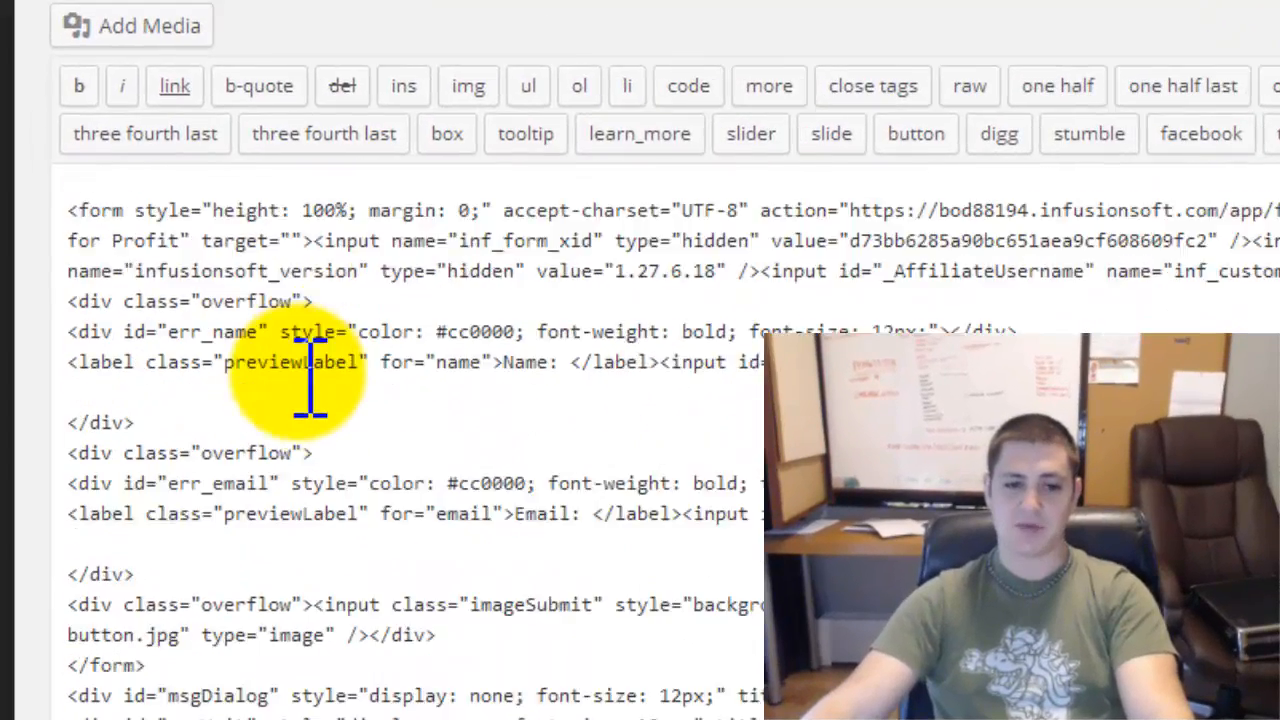
{"action": "scroll", "coordinate": [290, 400], "scroll_direction": "down", "scroll_amount": 5}
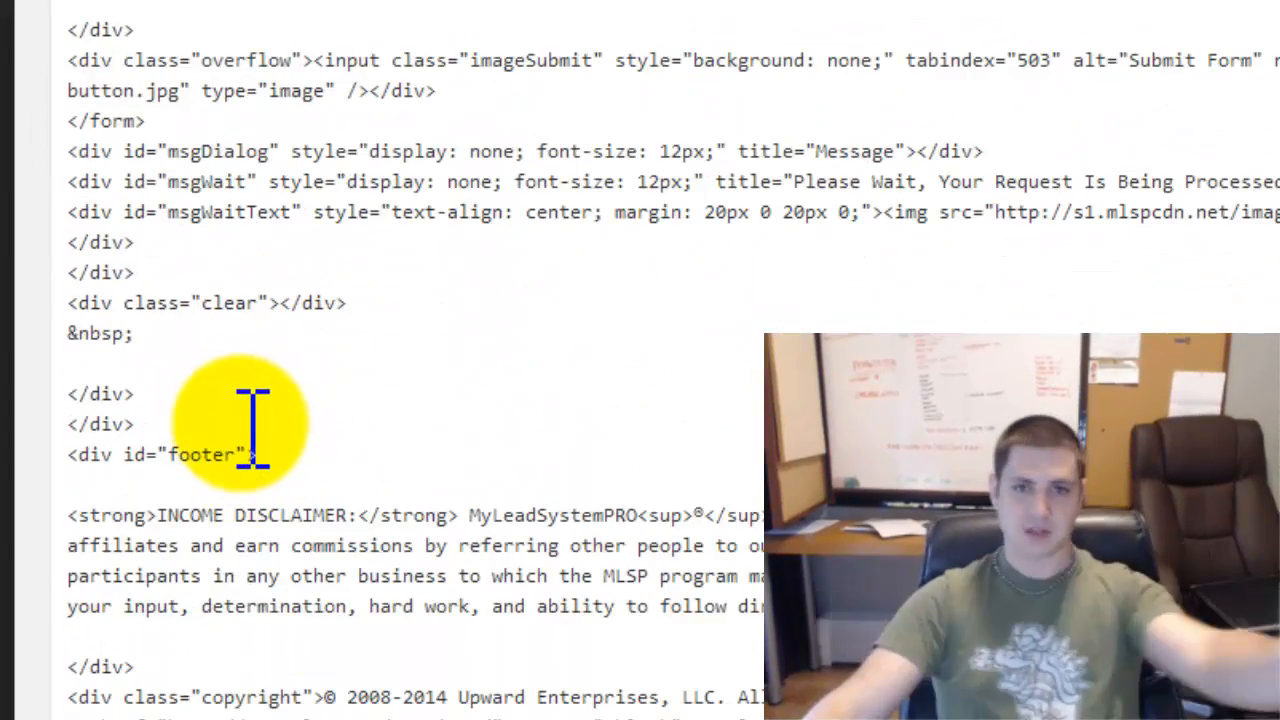
{"action": "scroll", "coordinate": [273, 415], "scroll_direction": "down", "scroll_amount": 2}
{"action": "scroll", "coordinate": [491, 571], "scroll_direction": "up", "scroll_amount": 7}
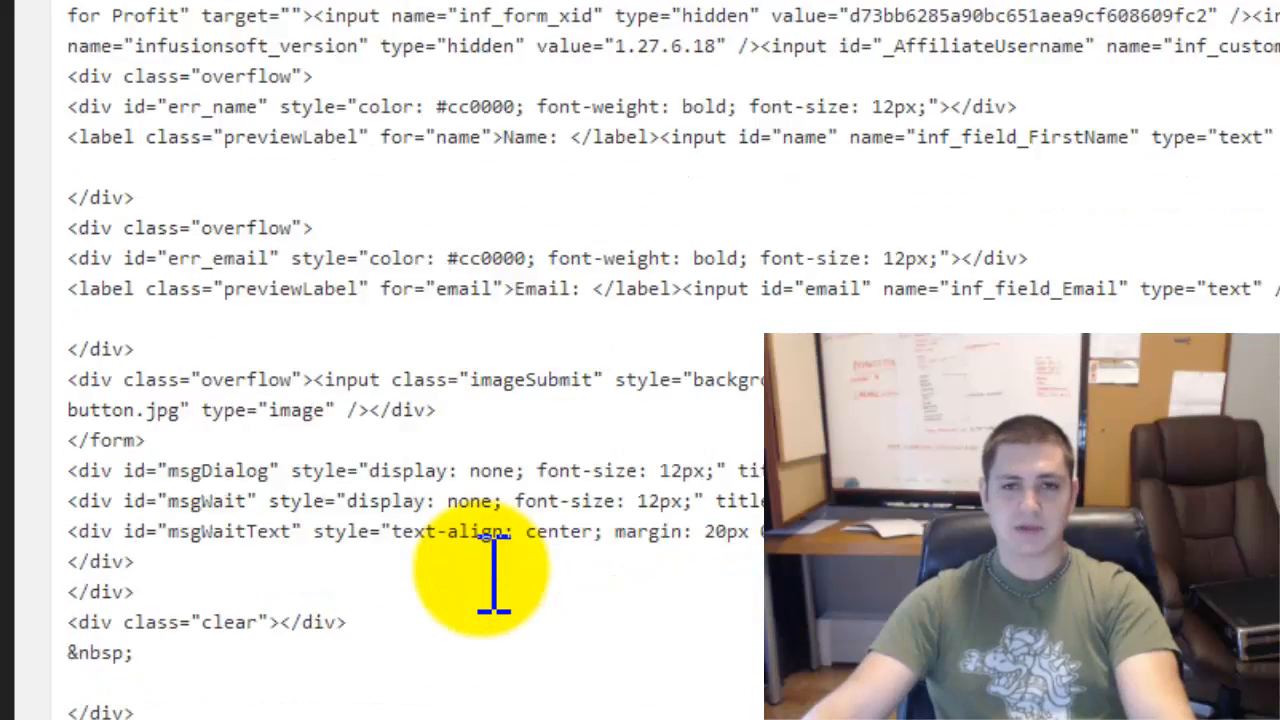
{"action": "scroll", "coordinate": [491, 571], "scroll_direction": "up", "scroll_amount": 3}
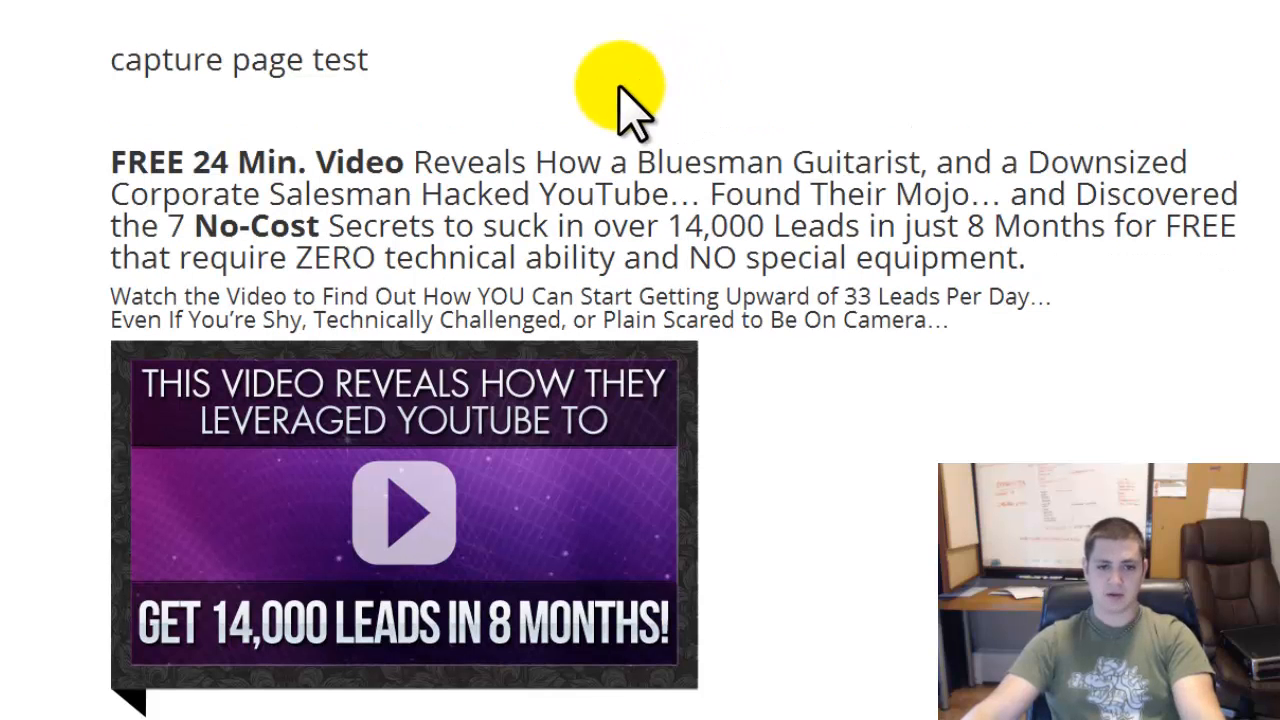
Check the live page's layout, and center the headline, subheading and video placeholder image in the page's visual editor
{"action": "scroll", "coordinate": [600, 110], "scroll_direction": "down", "scroll_amount": 4}
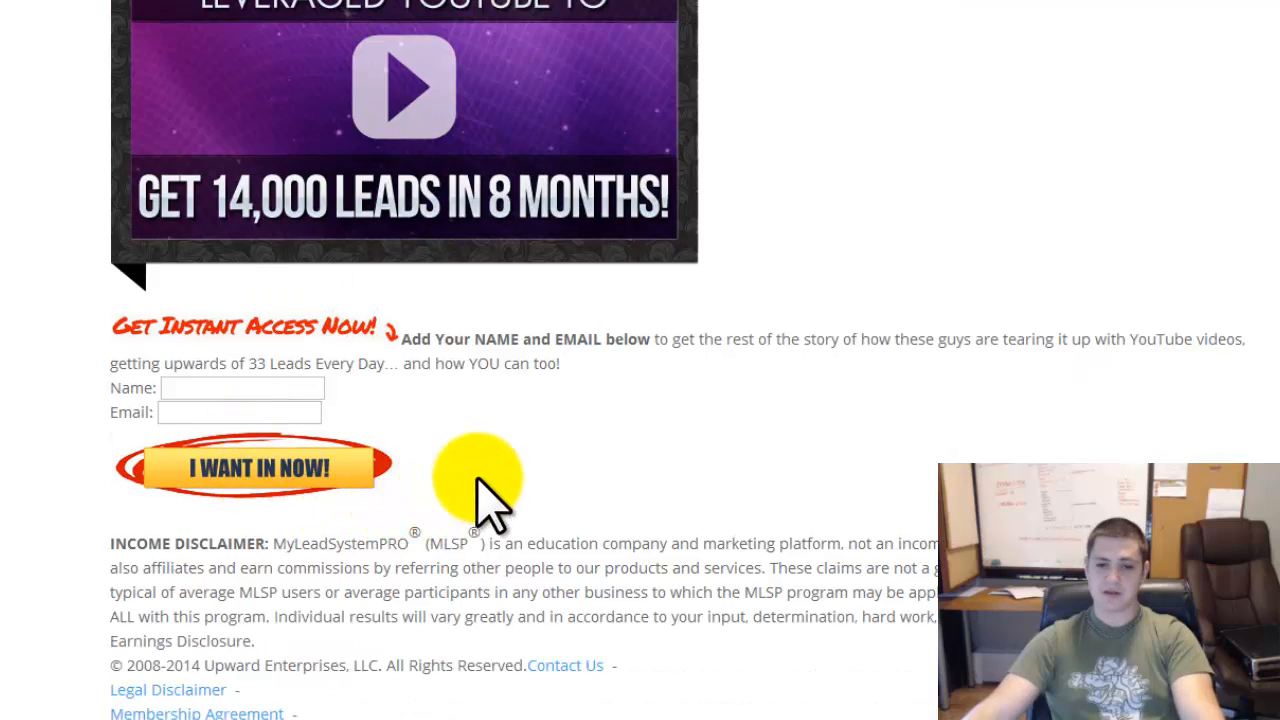
{"action": "scroll", "coordinate": [486, 500], "scroll_direction": "up", "scroll_amount": 4}
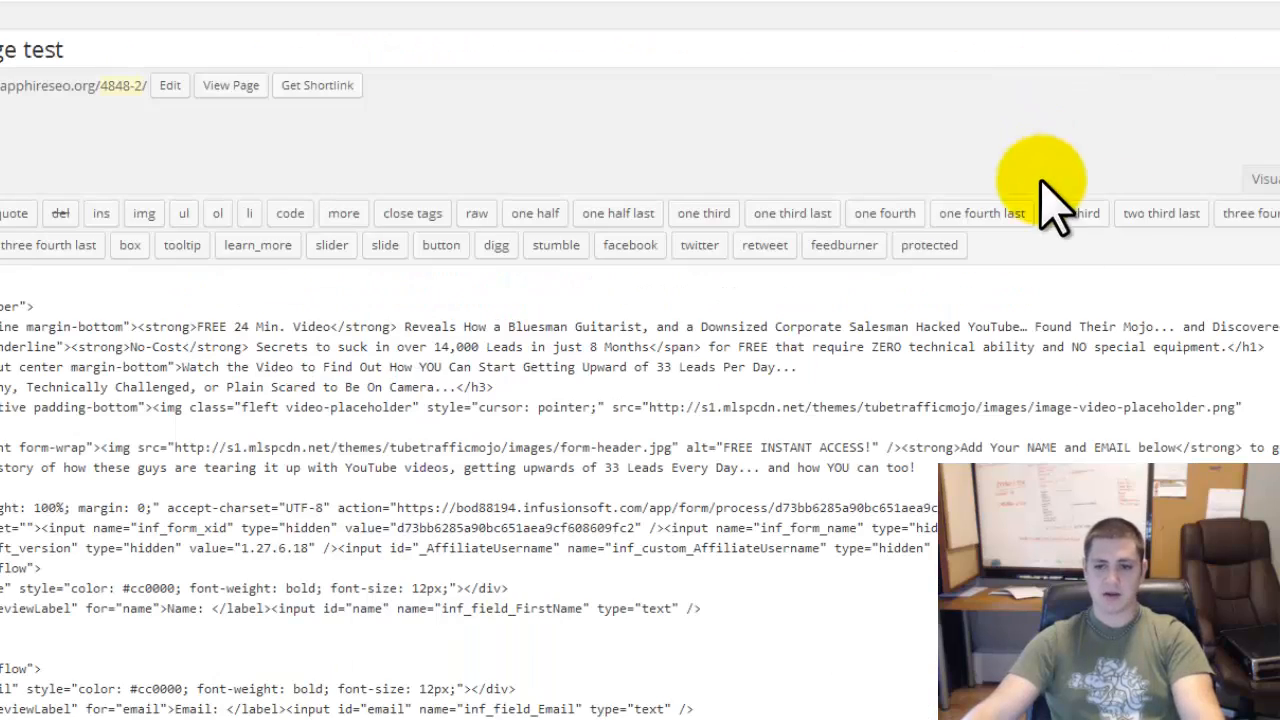
{"action": "left_click", "coordinate": [1254, 180]}
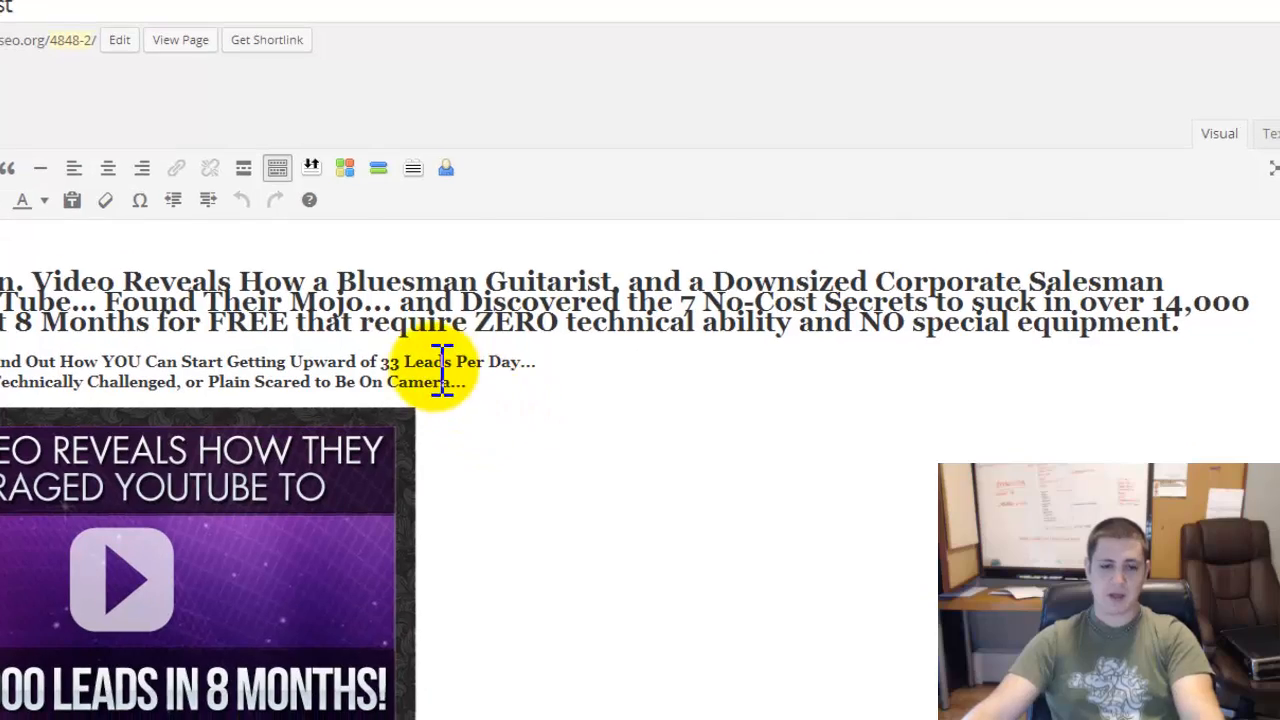
{"action": "scroll", "coordinate": [425, 395], "scroll_direction": "down", "scroll_amount": 1}
{"action": "scroll", "coordinate": [1240, 415], "scroll_direction": "up", "scroll_amount": 1}
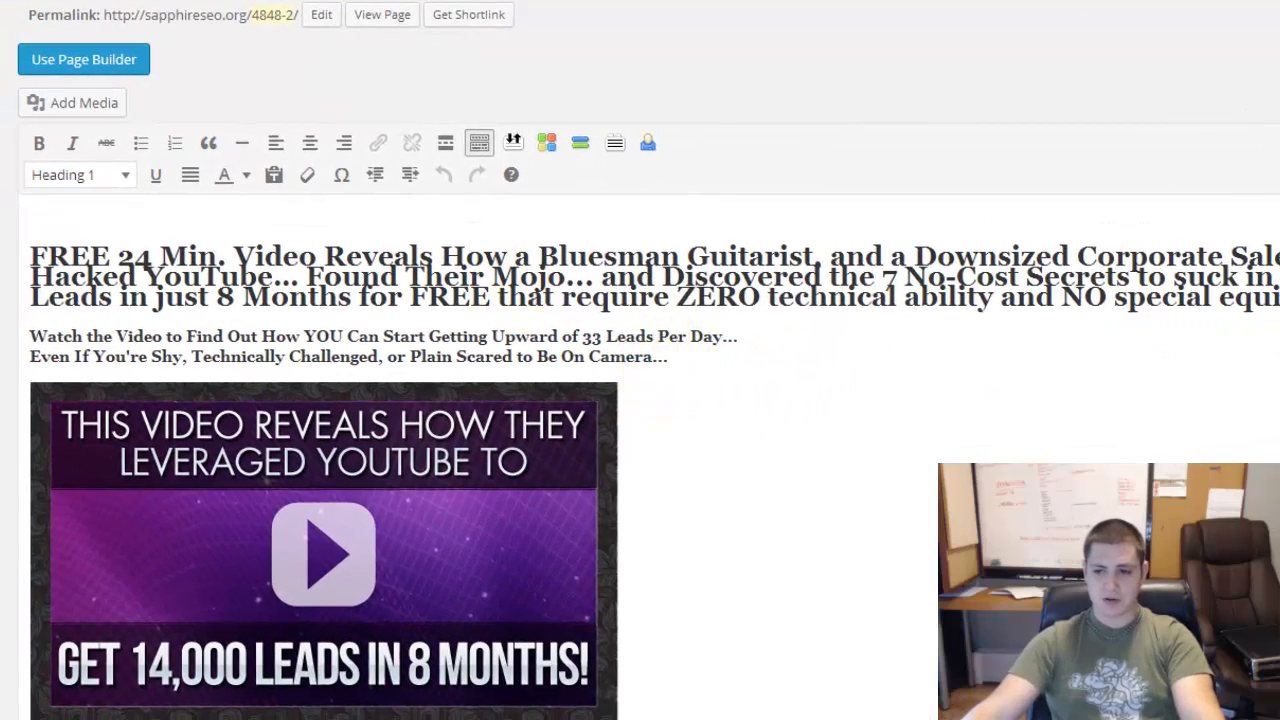
{"action": "left_click_drag", "start_coordinate": [668, 357], "coordinate": [408, 245]}
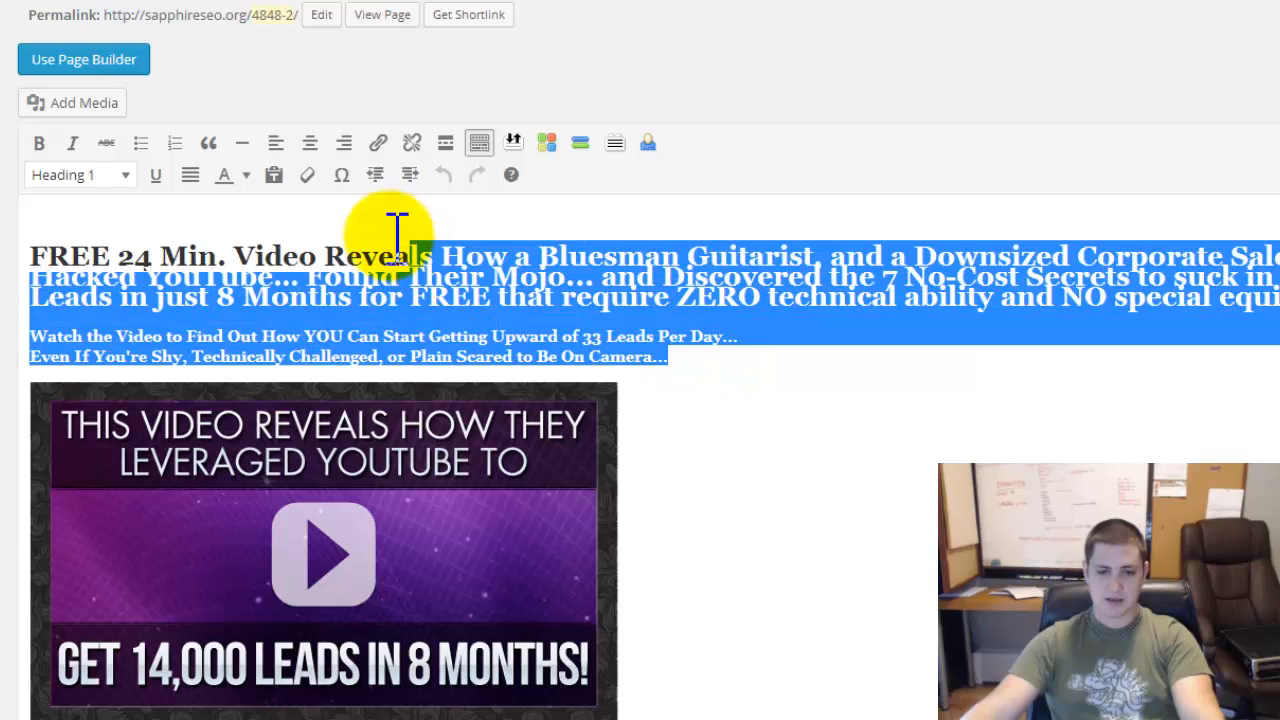
{"action": "left_click", "coordinate": [311, 143]}
{"action": "left_click", "coordinate": [871, 408]}
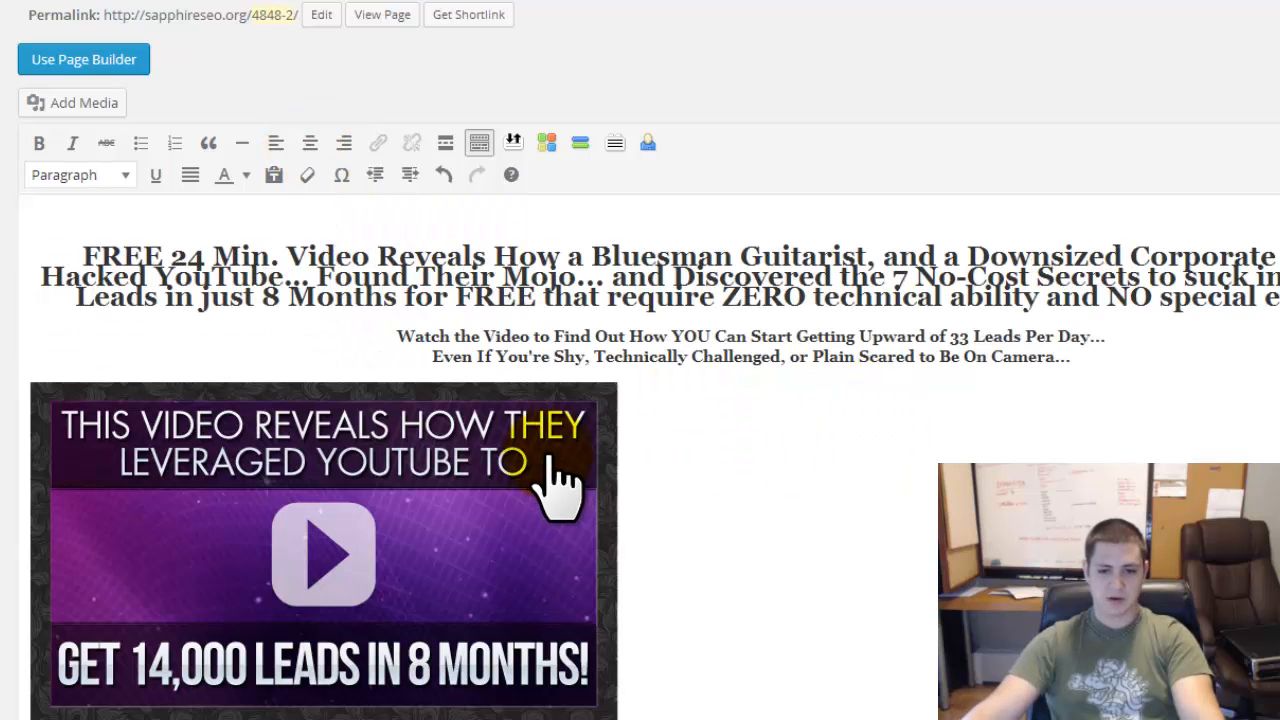
{"action": "left_click", "coordinate": [310, 143]}
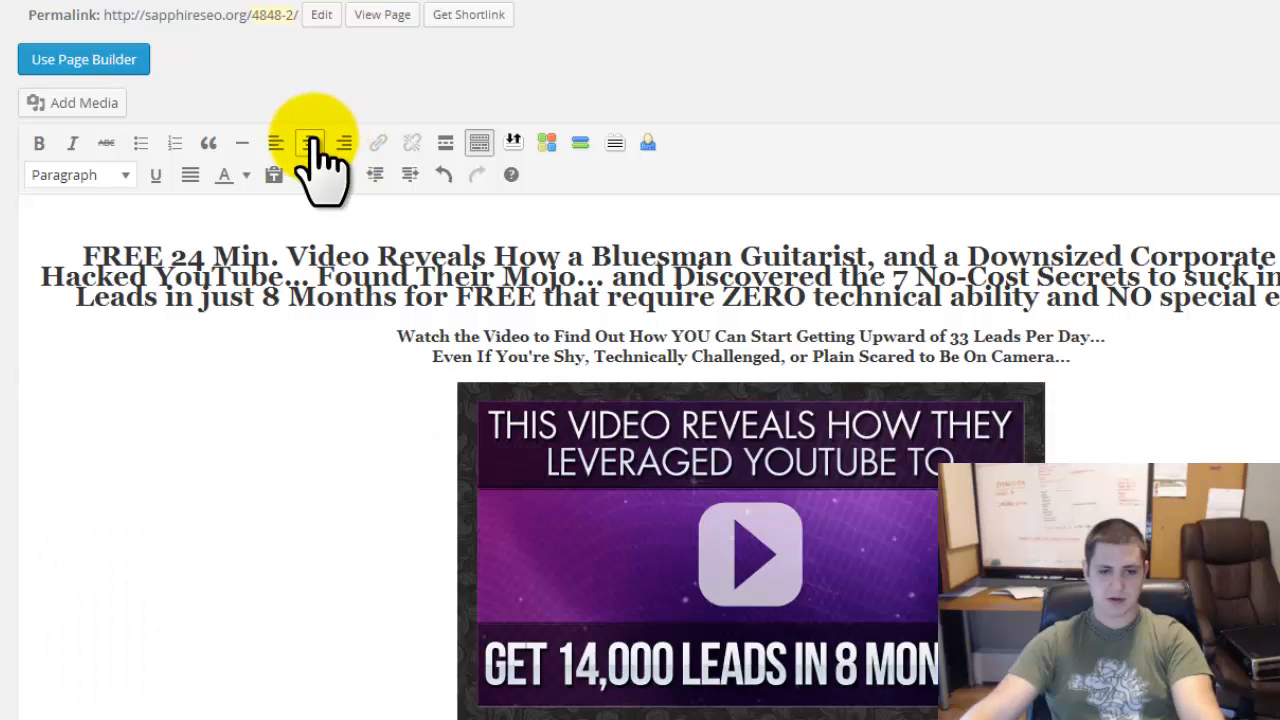
Center the opt-in section and form, and put the text starting "Add Your NAME and EMAIL below" on its own line under the "Get Instant Access Now!" image
{"action": "scroll", "coordinate": [829, 551], "scroll_direction": "down", "scroll_amount": 3}
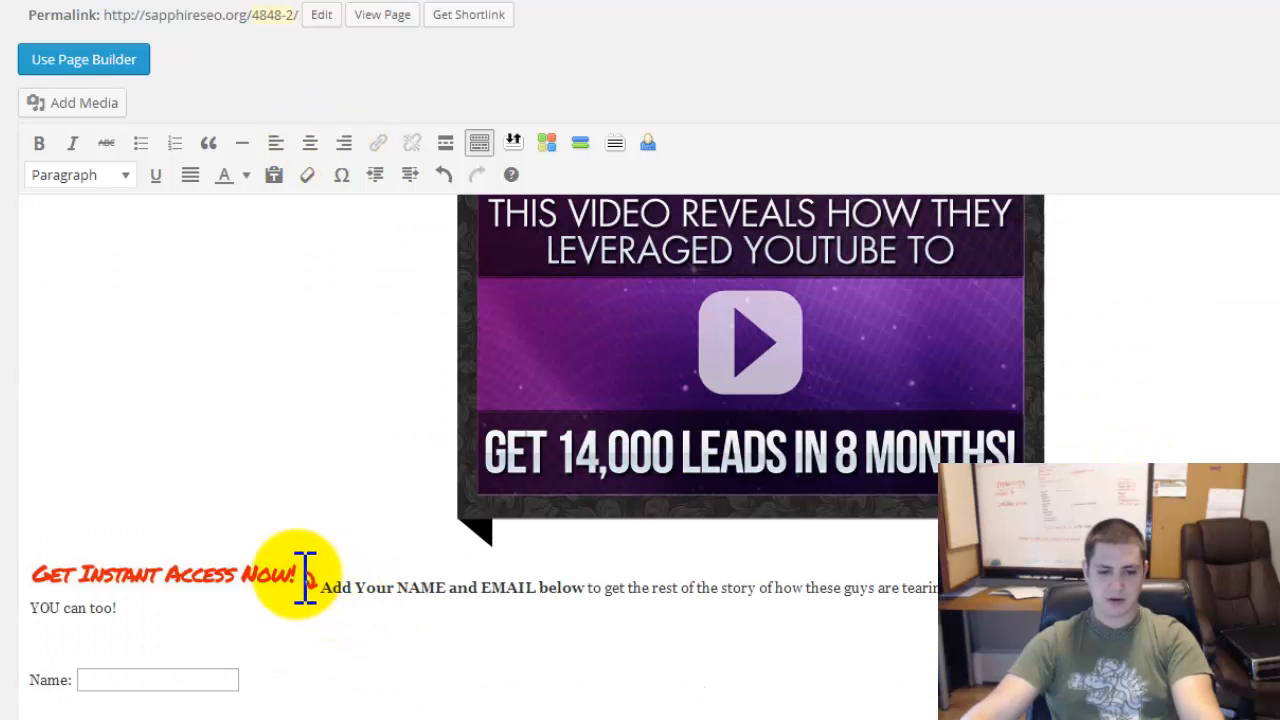
{"action": "left_click_drag", "start_coordinate": [481, 588], "coordinate": [509, 601]}
{"action": "left_click", "coordinate": [62, 572]}
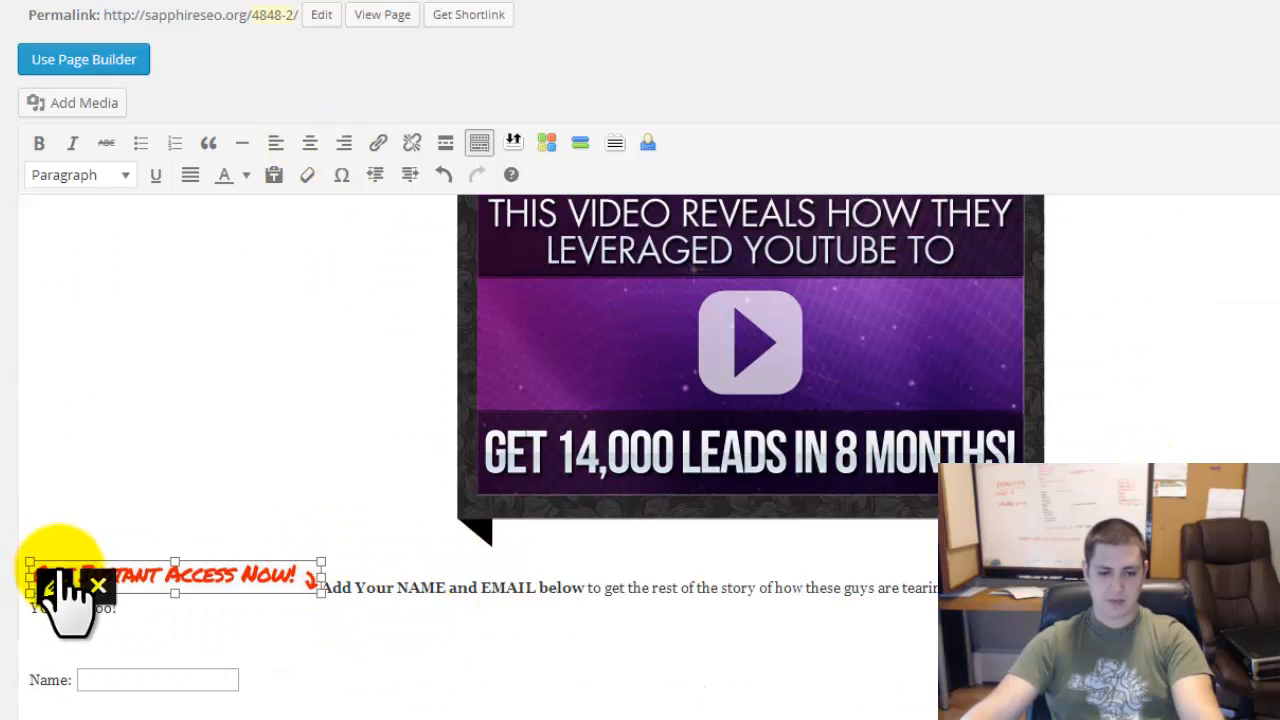
{"action": "left_click_drag", "start_coordinate": [86, 543], "coordinate": [371, 600]}
{"action": "left_click", "coordinate": [309, 145]}
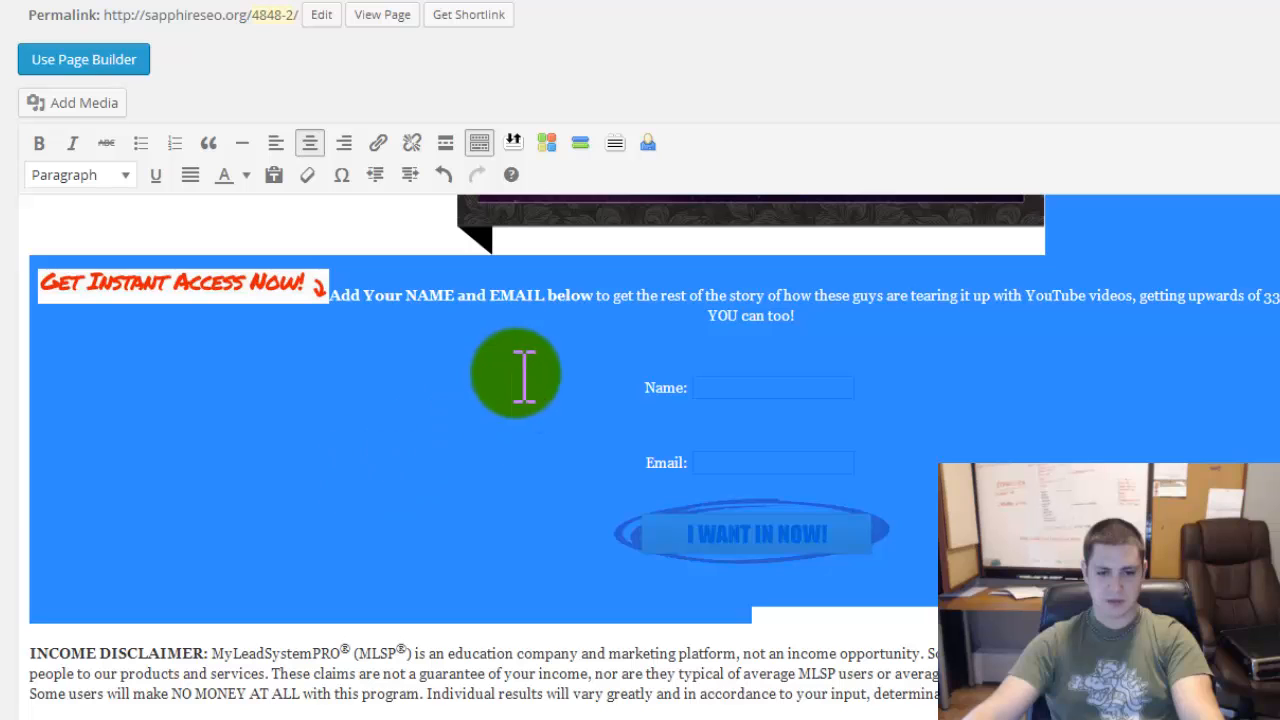
{"action": "left_click", "coordinate": [814, 258]}
{"action": "left_click", "coordinate": [333, 295]}
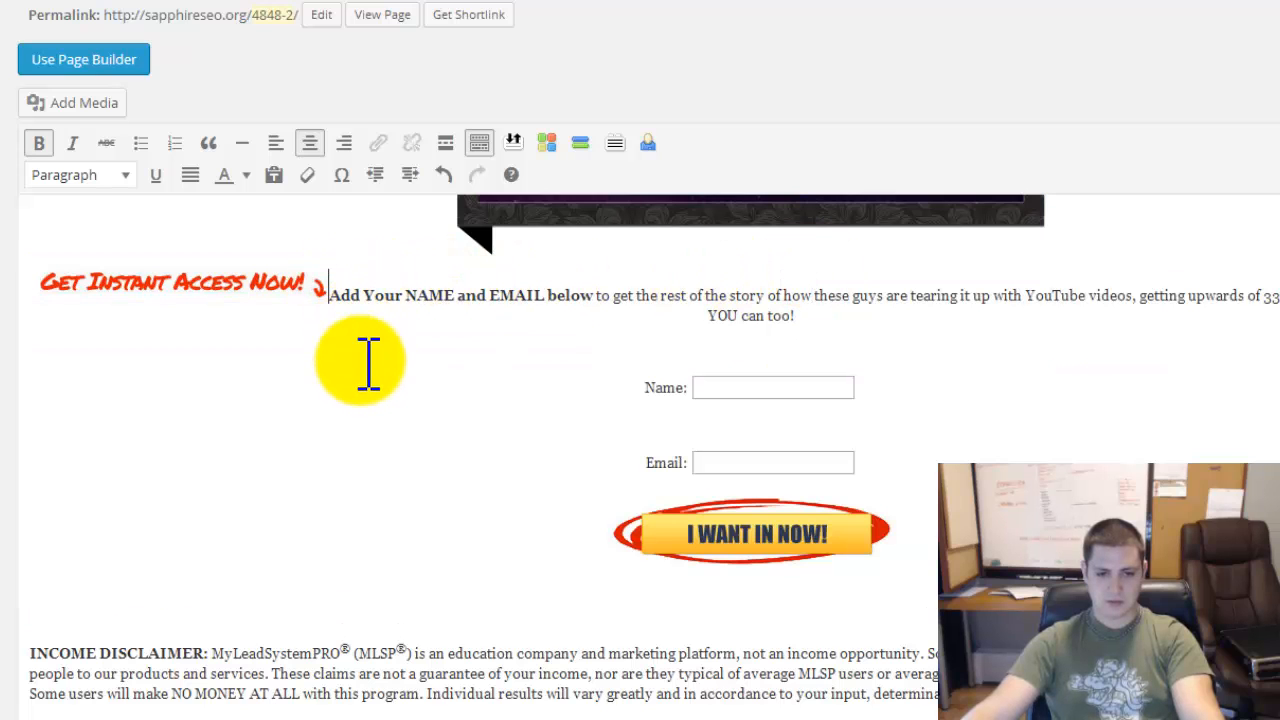
{"action": "key", "text": "Return"}
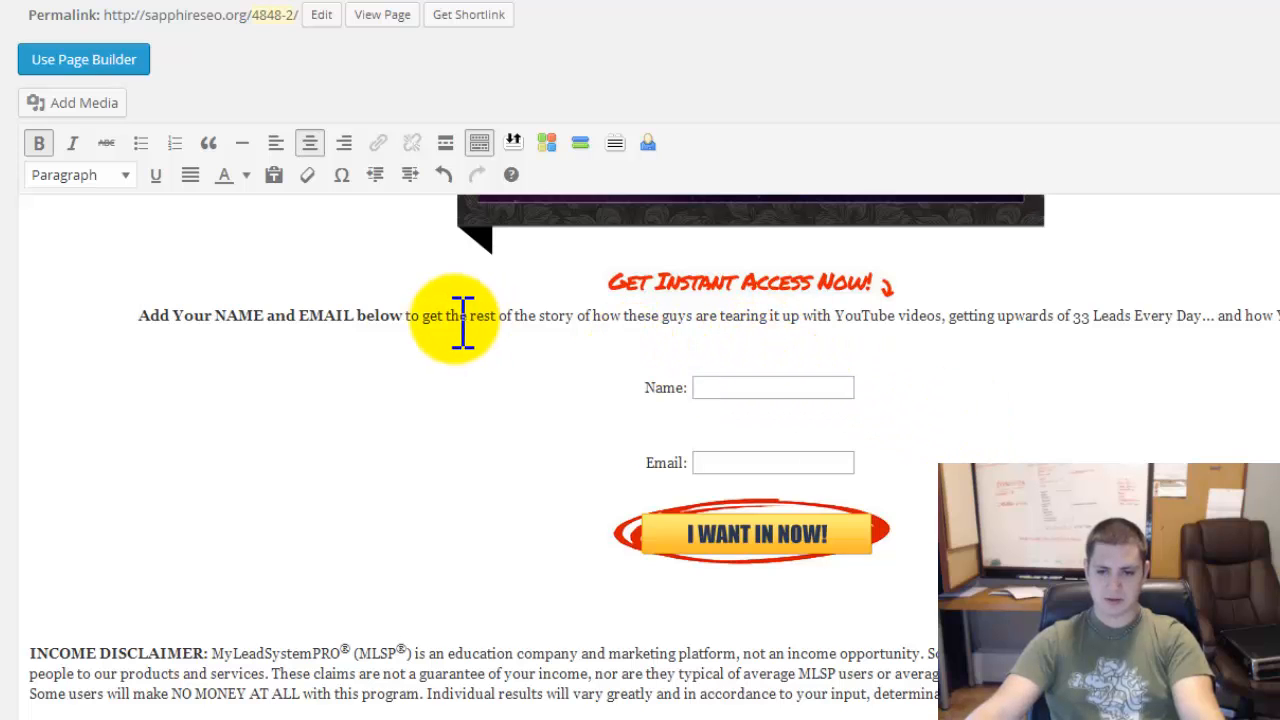
Delete the copyright line and the links from Contact Us to Site Login below the income disclaimer, and check the updated live page
{"action": "scroll", "coordinate": [663, 523], "scroll_direction": "down", "scroll_amount": 2}
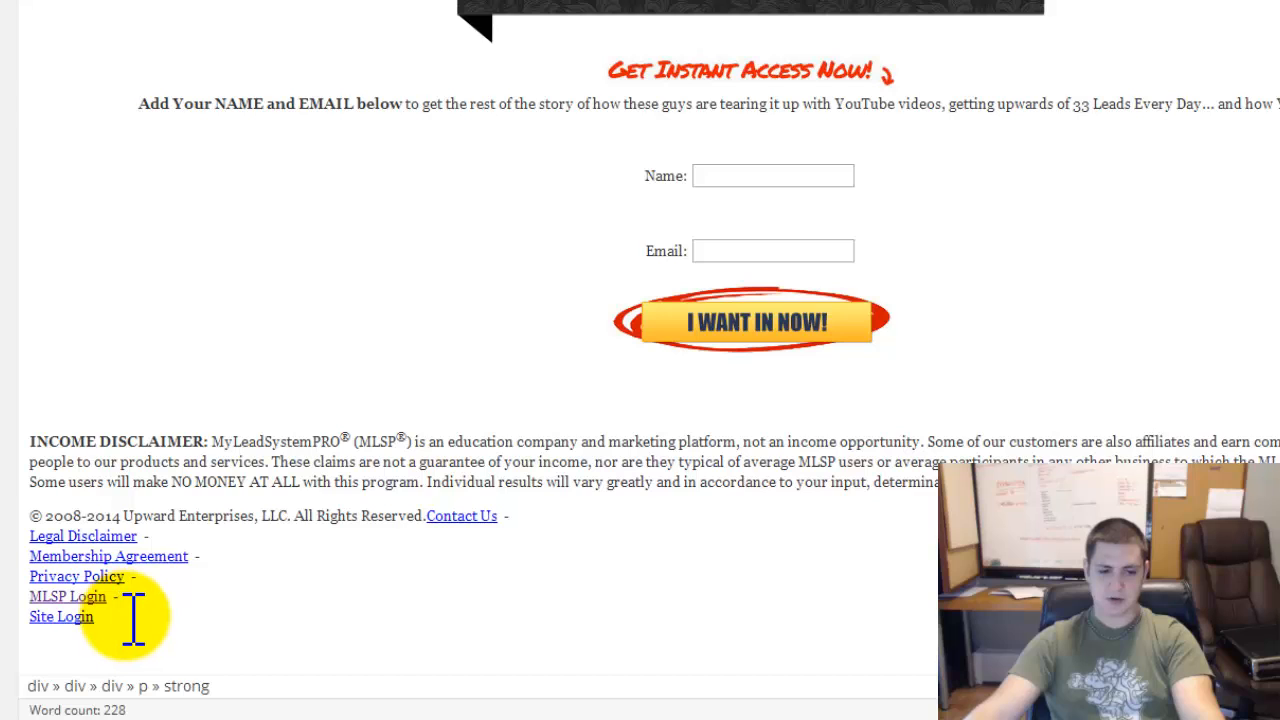
{"action": "left_click_drag", "start_coordinate": [133, 618], "coordinate": [30, 520]}
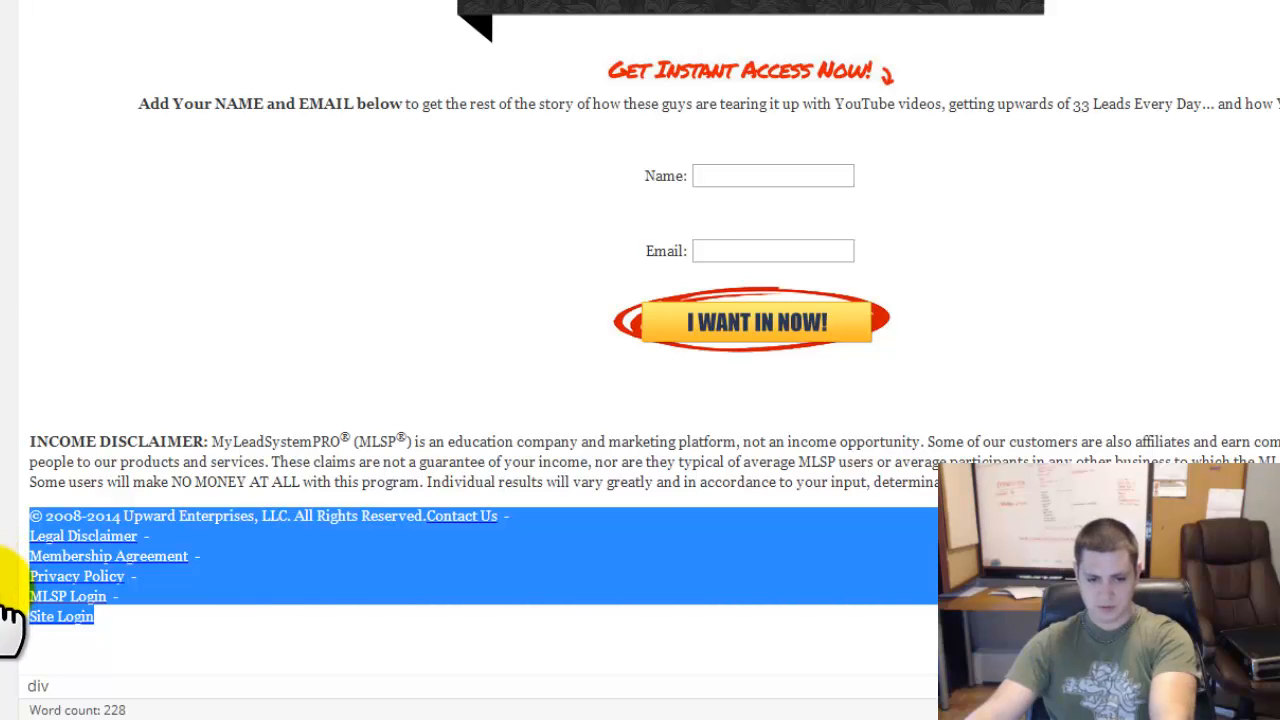
{"action": "key", "text": "Delete"}
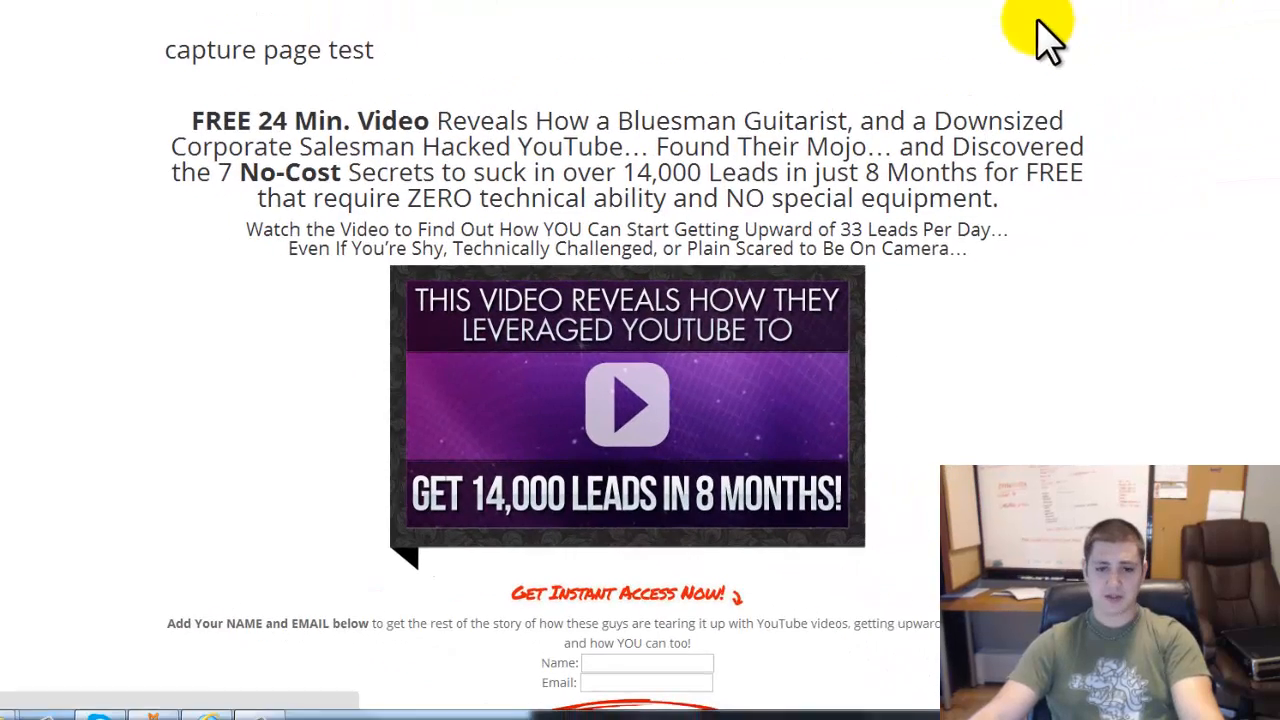
{"action": "scroll", "coordinate": [514, 357], "scroll_direction": "down", "scroll_amount": 2}
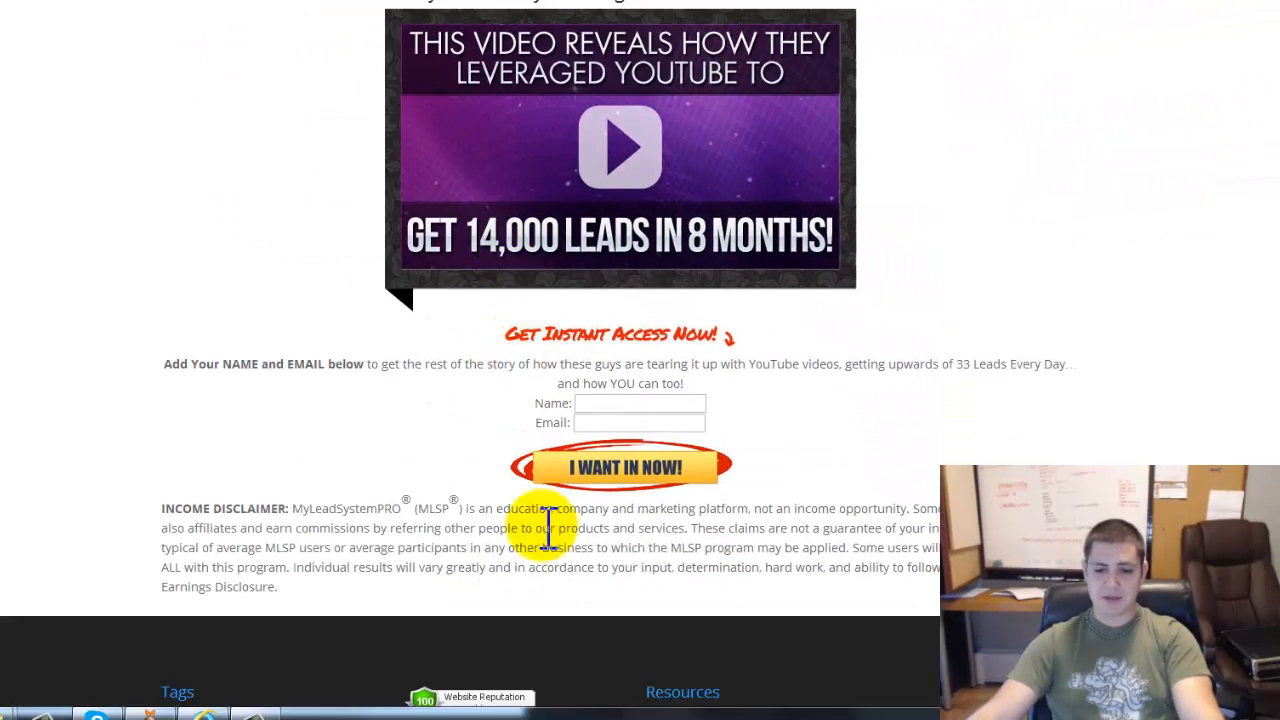
{"action": "scroll", "coordinate": [619, 415], "scroll_direction": "up", "scroll_amount": 3}
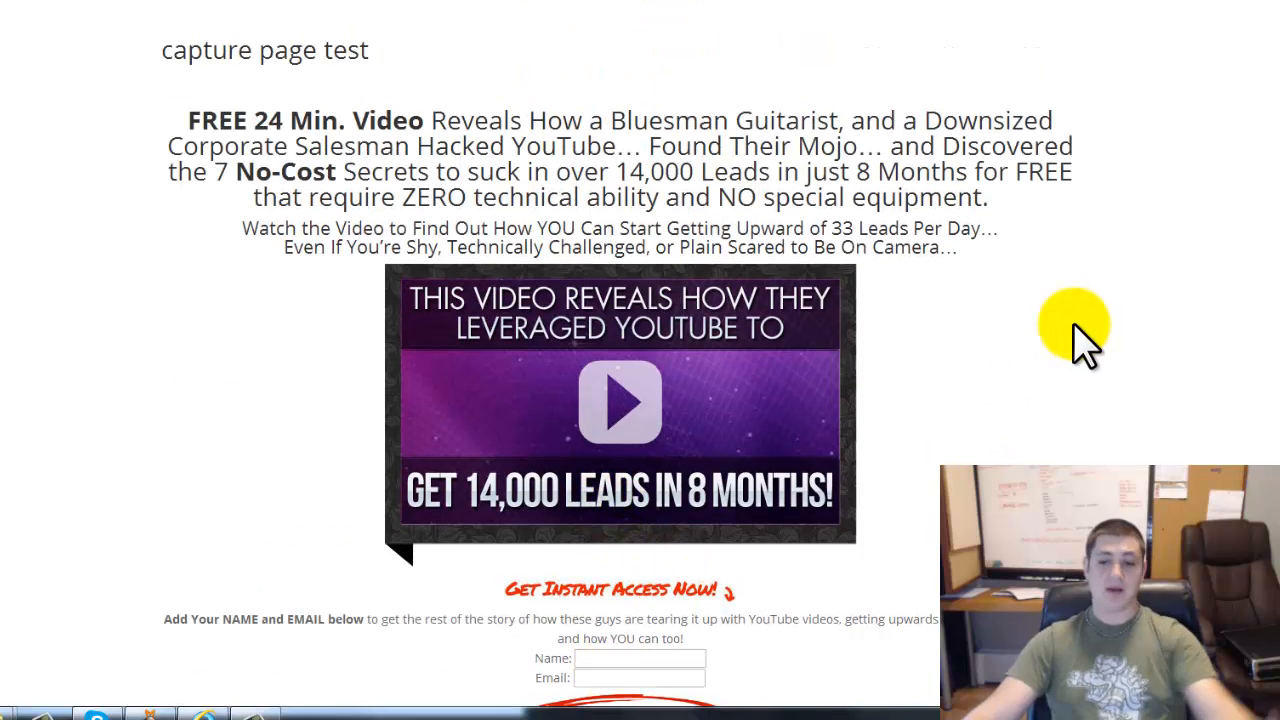